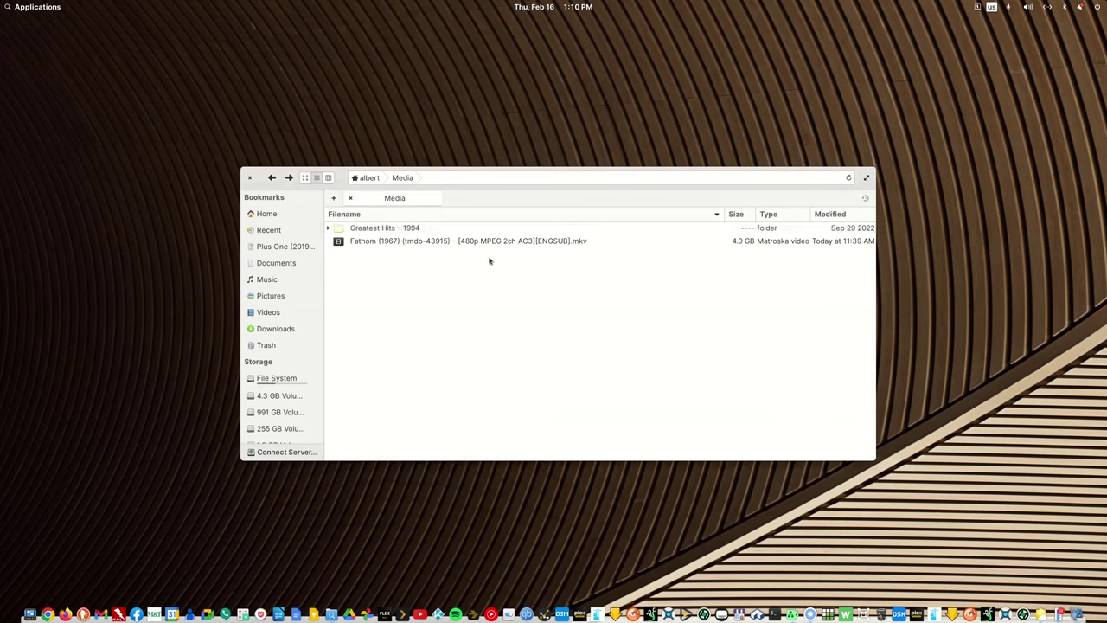
key(Down)
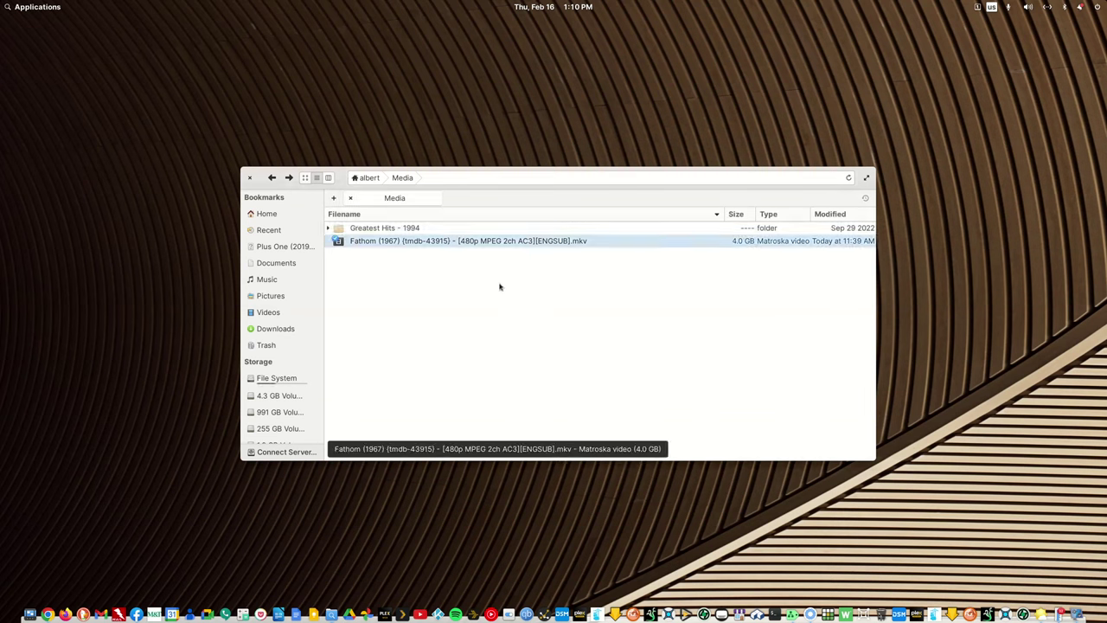
click(465, 255)
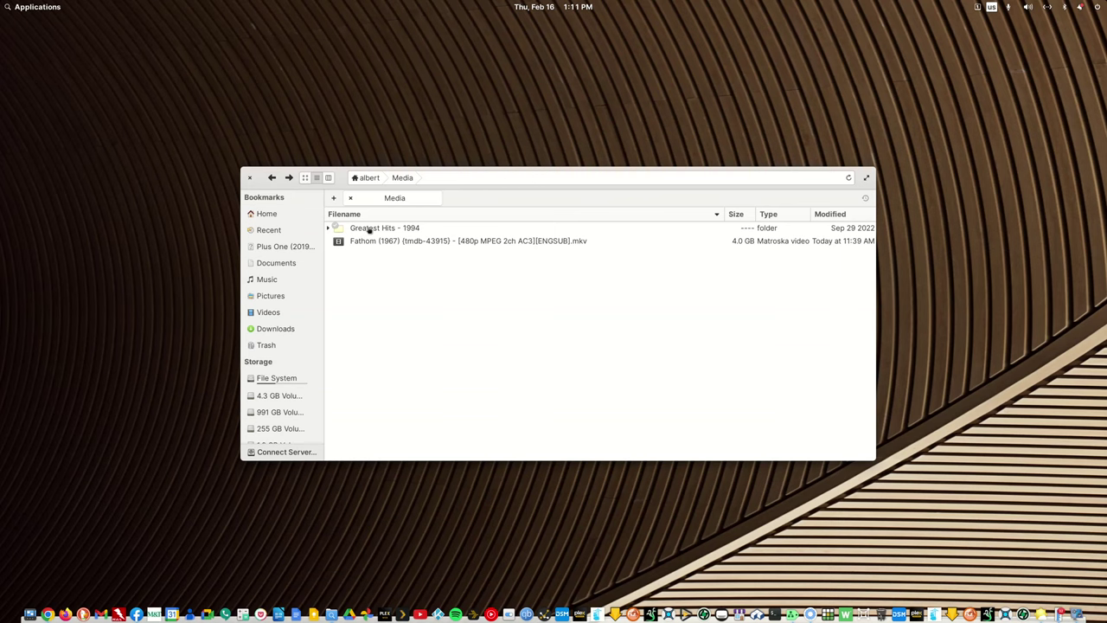
Step: Find and launch MusicBrainz Picard
click(26, 11)
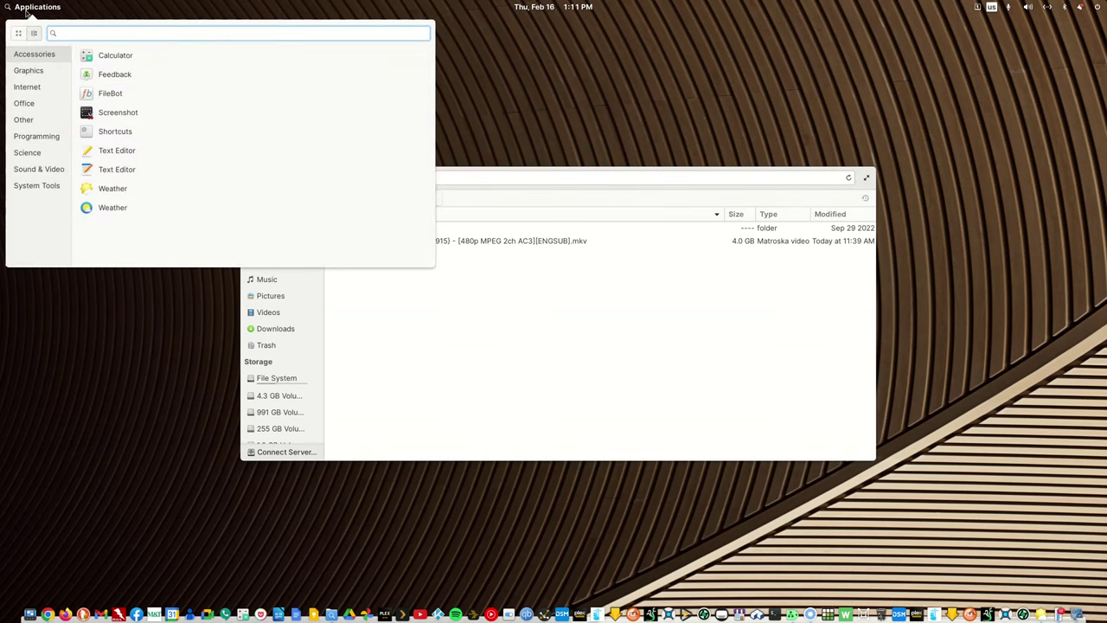
text(mus)
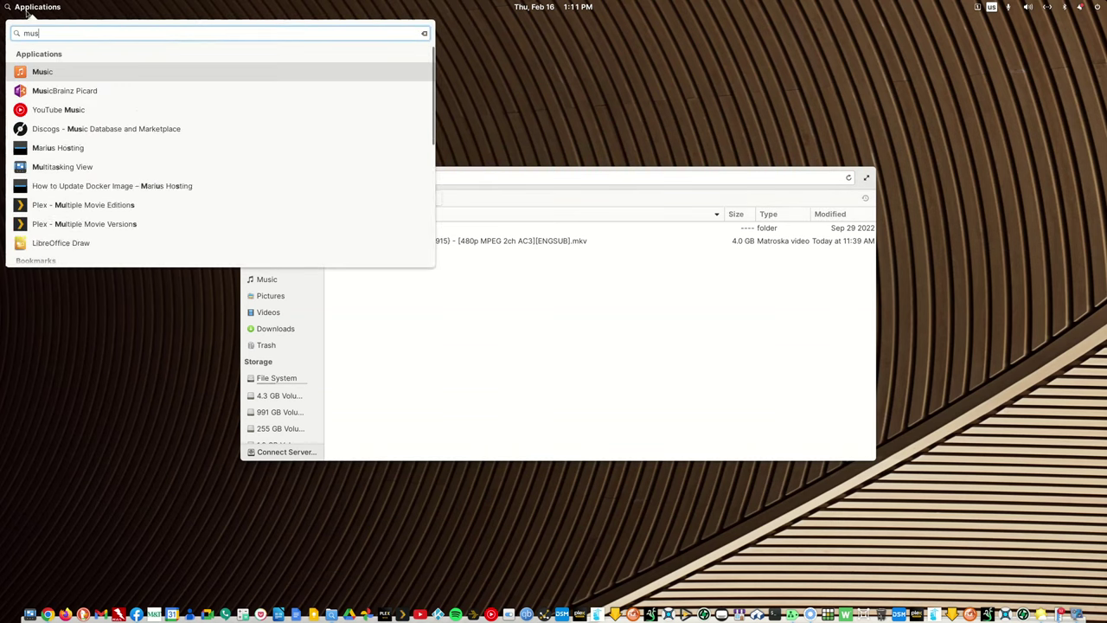
click(34, 90)
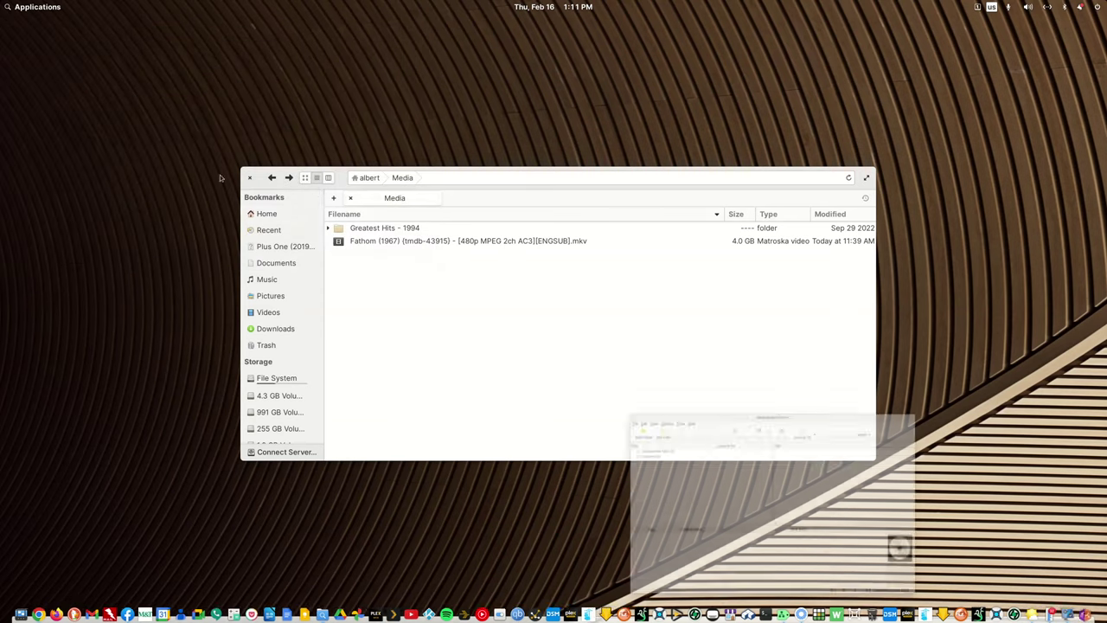
Step: Place the file manager and Picard windows side by side and load the Greatest Hits - 1994 folder into Picard as an album
drag(346, 180, 131, 45)
mouse_move(679, 240)
mouse_down()
mouse_move(662, 215)
mouse_move(665, 229)
mouse_up()
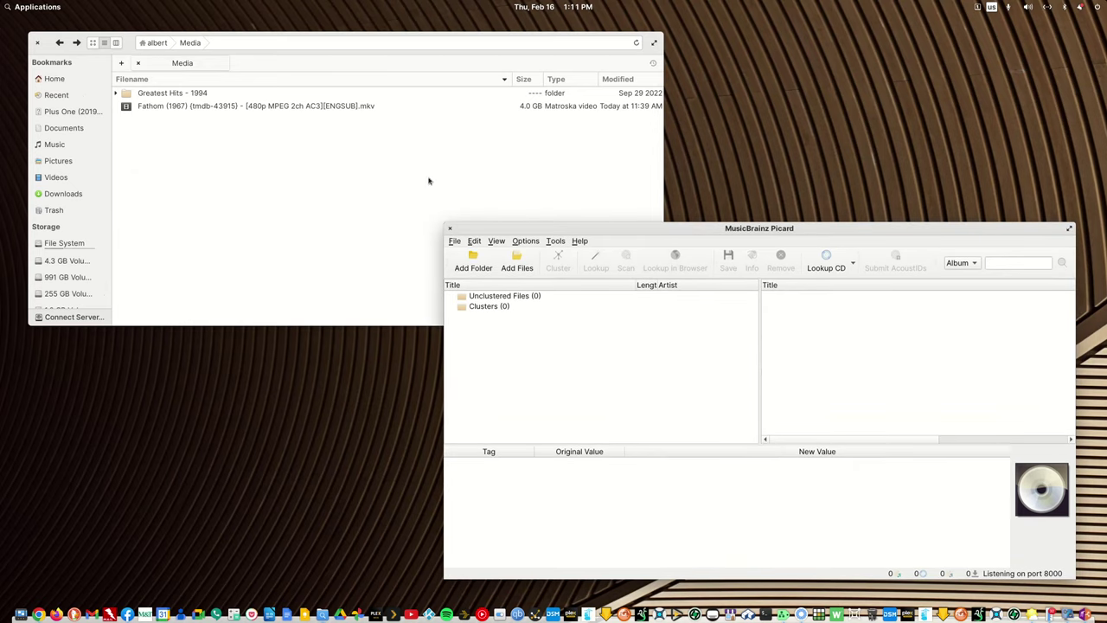
drag(180, 92, 856, 325)
click(797, 229)
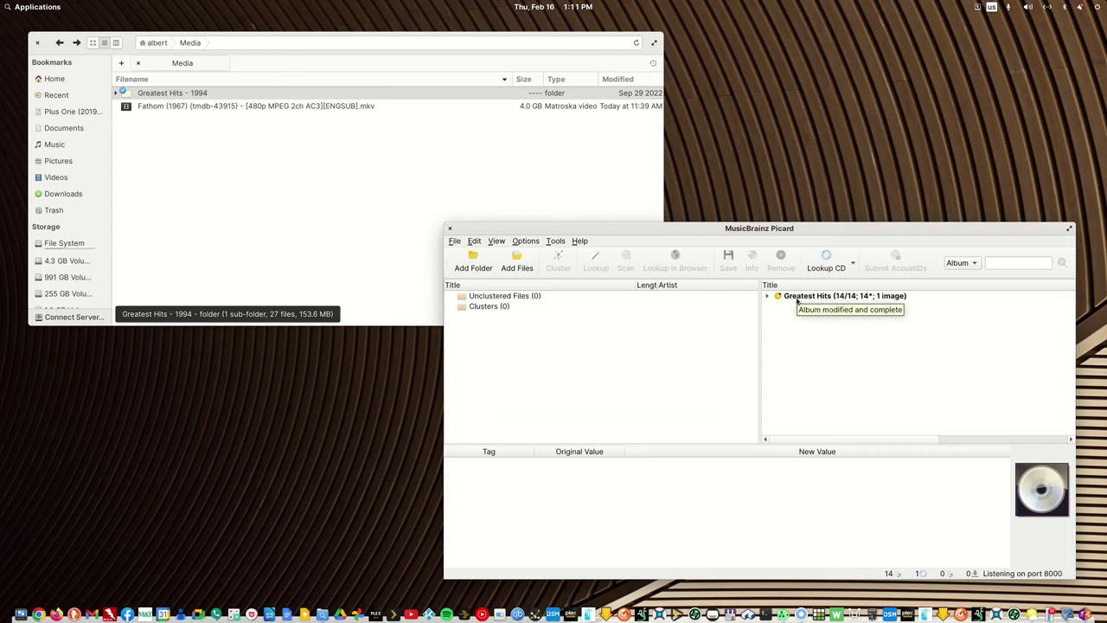
Step: Examine the tags of the Greatest Hits album and its tracks Turn The Page and Hollywood Nights, then collapse the album
double_click(798, 302)
click(804, 326)
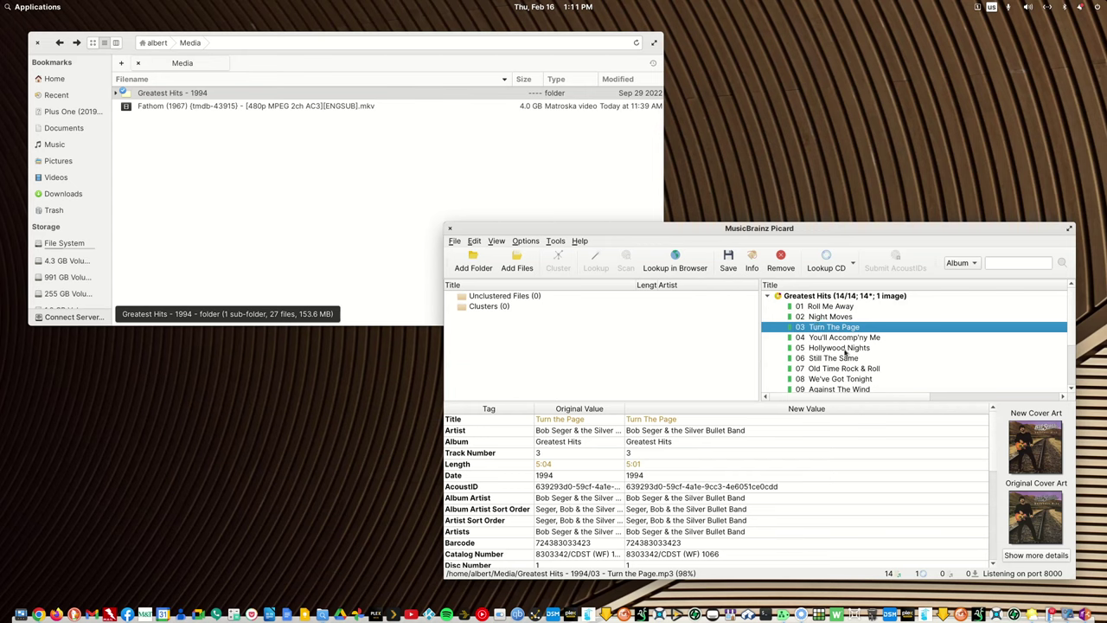
click(842, 347)
click(827, 296)
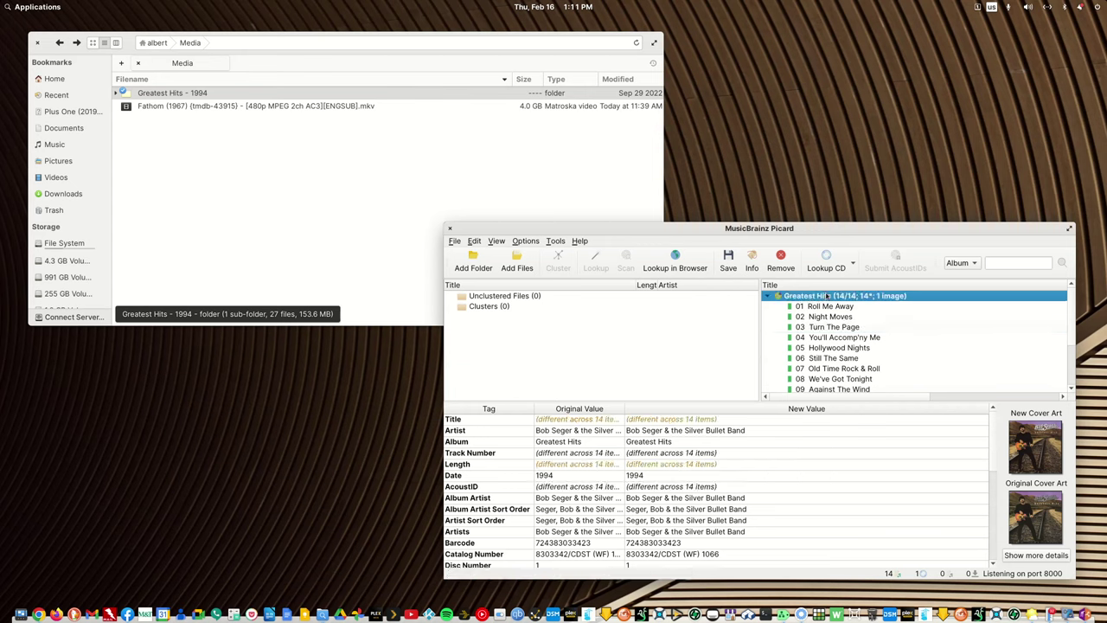
click(767, 295)
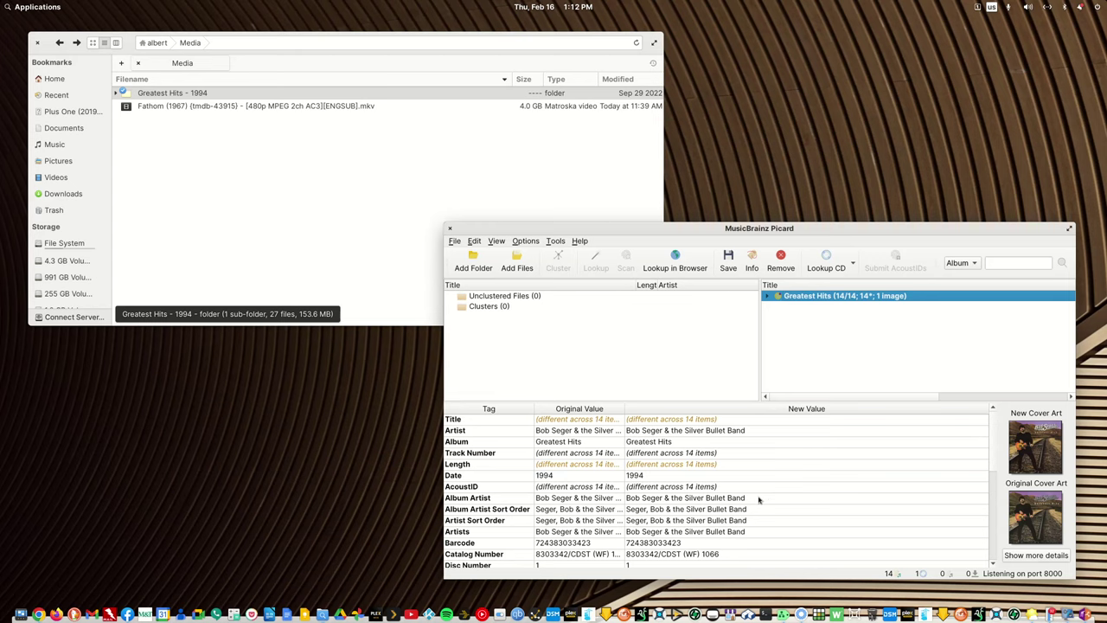
Step: Review the album's Artist, Album and Date tags, then view its MusicBrainz release page from the cover art and close the browser window
click(676, 432)
click(659, 443)
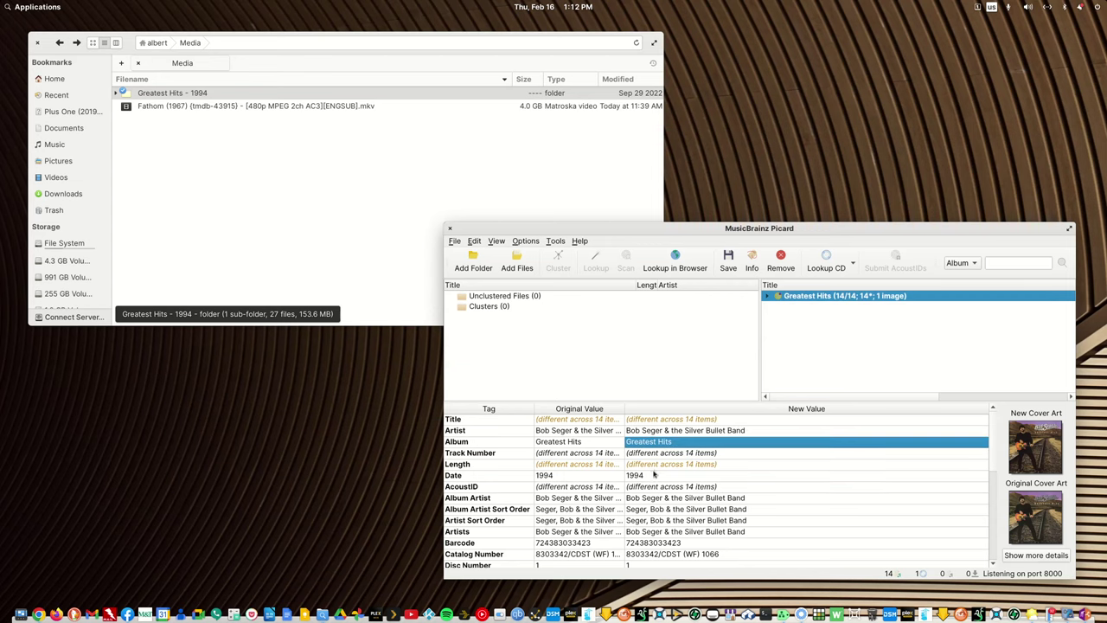
click(654, 475)
click(1023, 461)
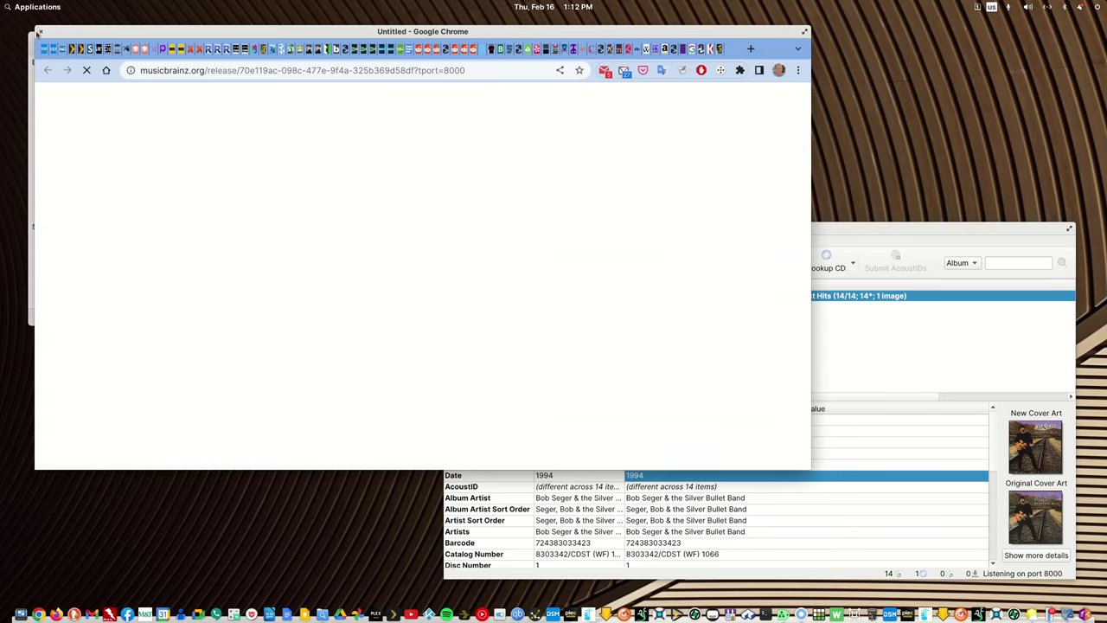
click(38, 32)
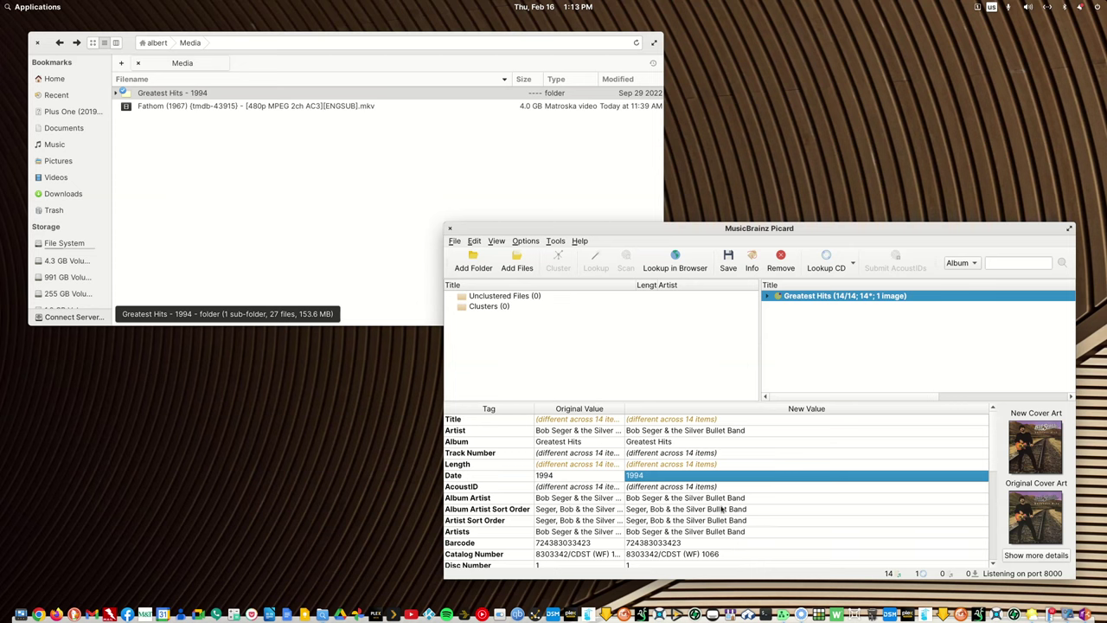
Step: Expand the Greatest Hits album and read through all tags of the track Night Moves
click(767, 297)
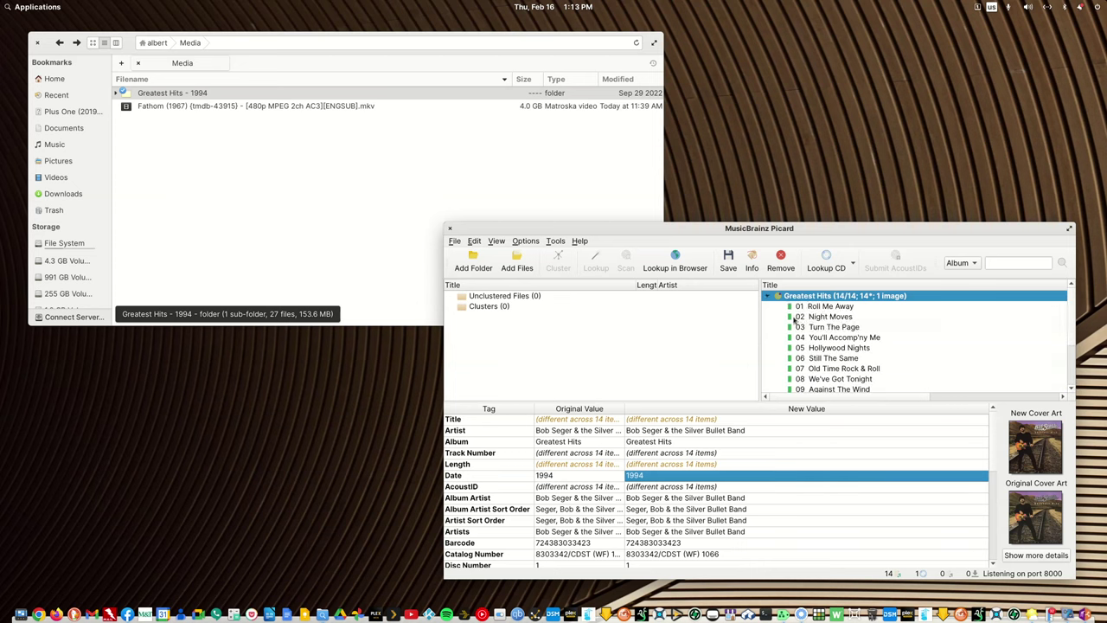
click(794, 319)
scroll(671, 515, down, 3)
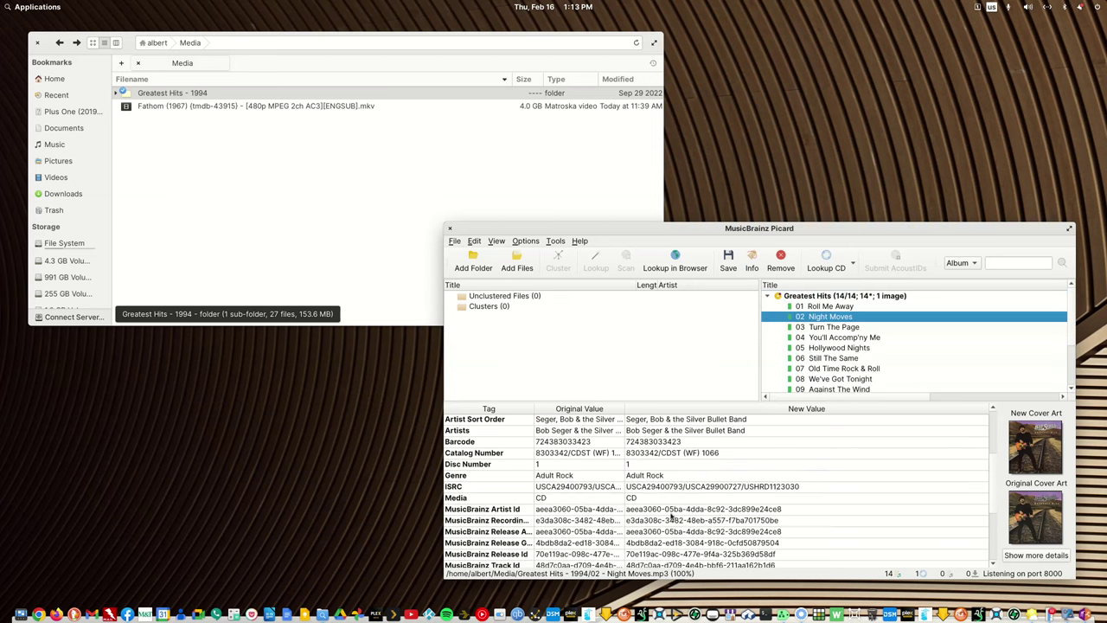
scroll(671, 516, up, 3)
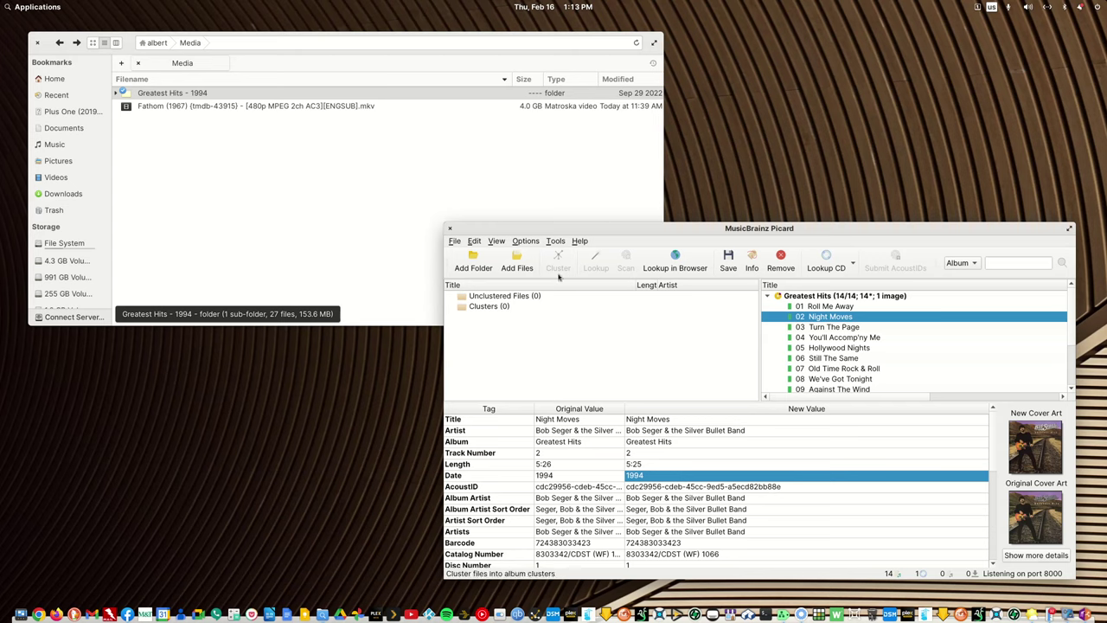
Step: Look at the Clusters group, then select the Greatest Hits album and collapse its track list
click(500, 308)
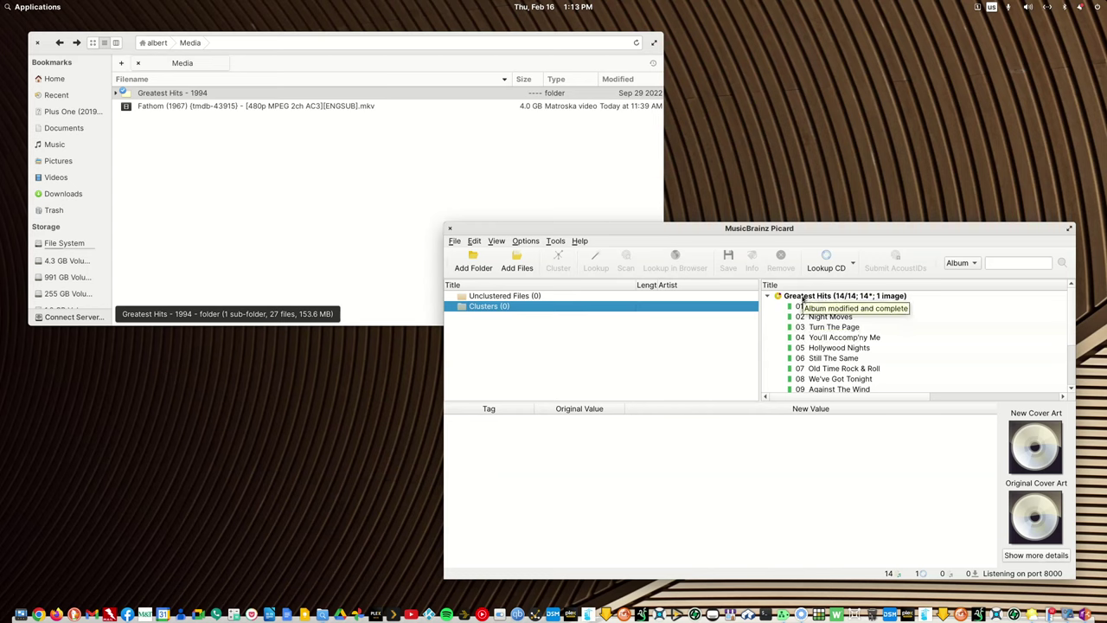
click(799, 298)
click(767, 297)
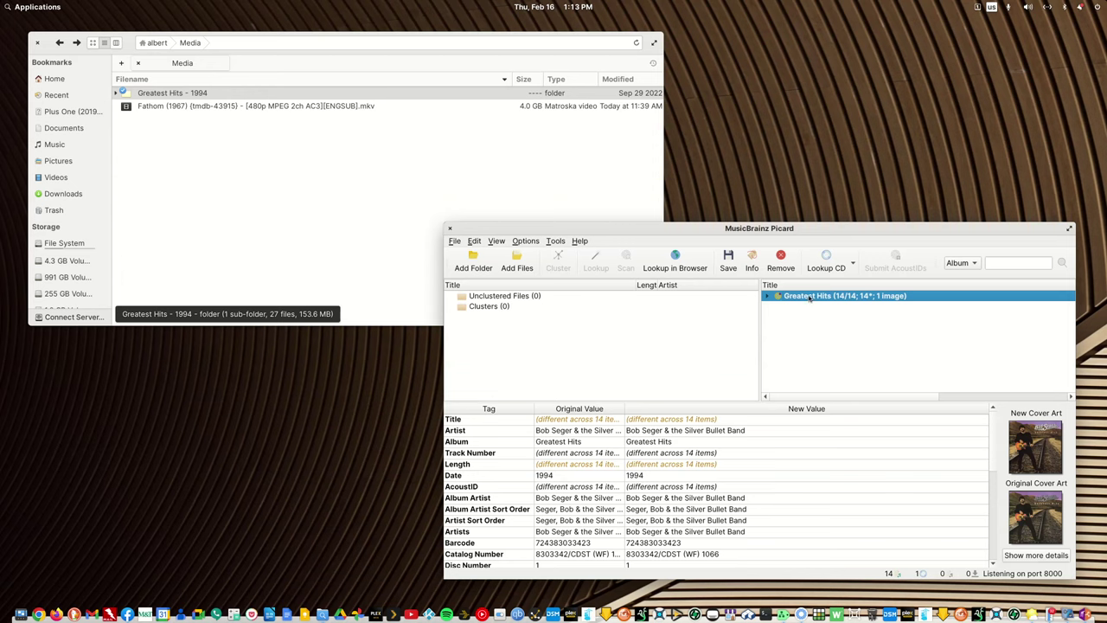
Step: Move the misassigned Night Moves file from Turn The Page to Unclustered Files and scan it to match it to its track
click(766, 296)
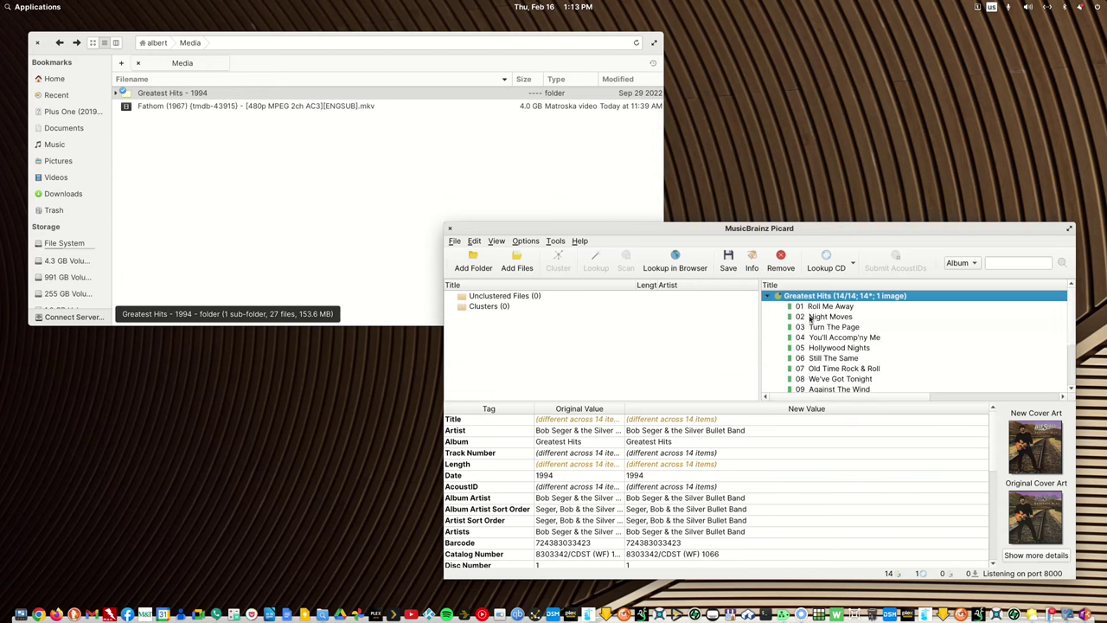
drag(809, 318, 817, 331)
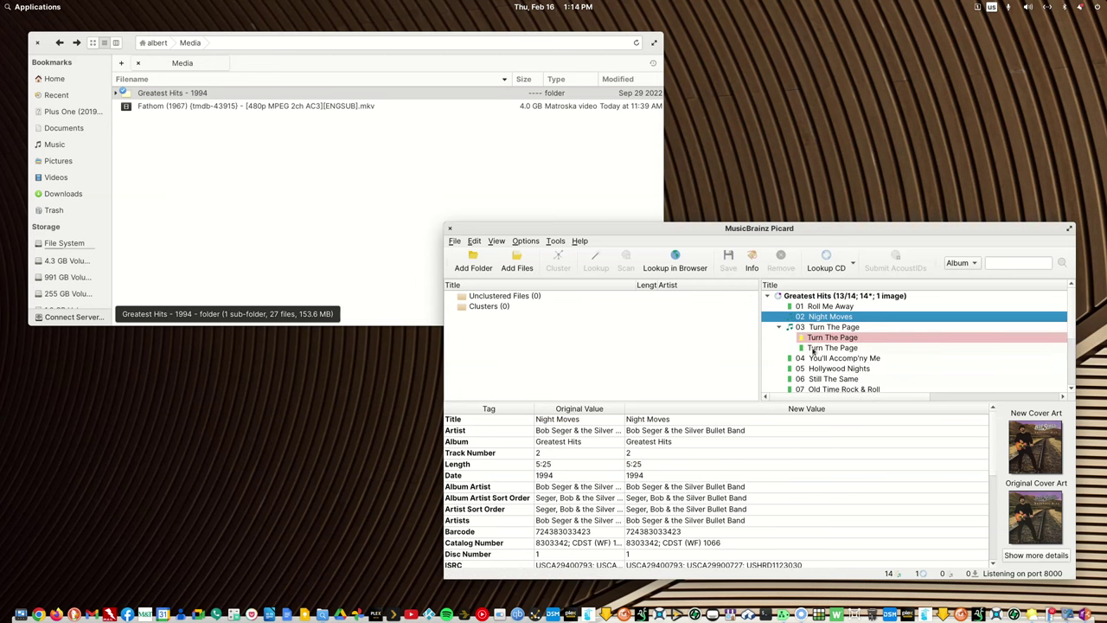
drag(819, 340, 558, 327)
click(511, 308)
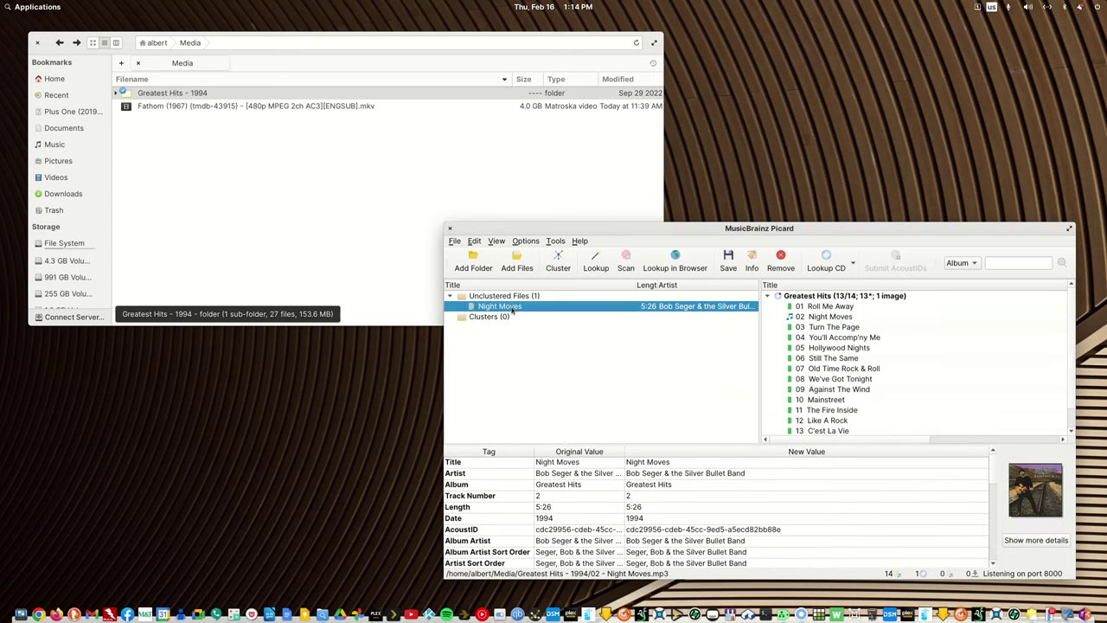
click(625, 260)
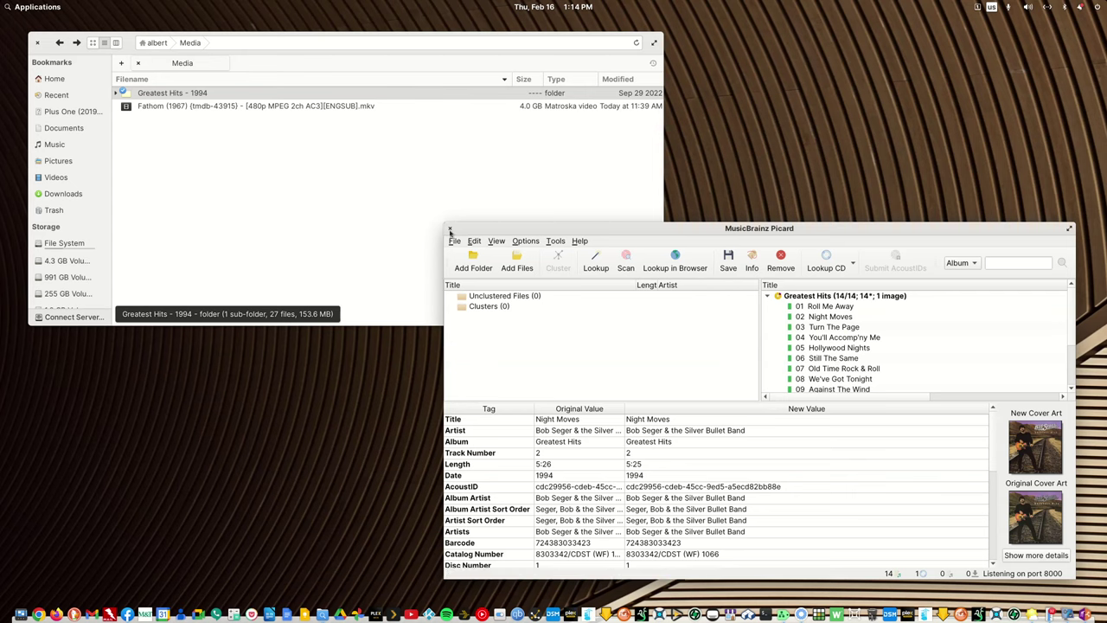
Step: Quit MusicBrainz Picard without saving the changes
click(449, 229)
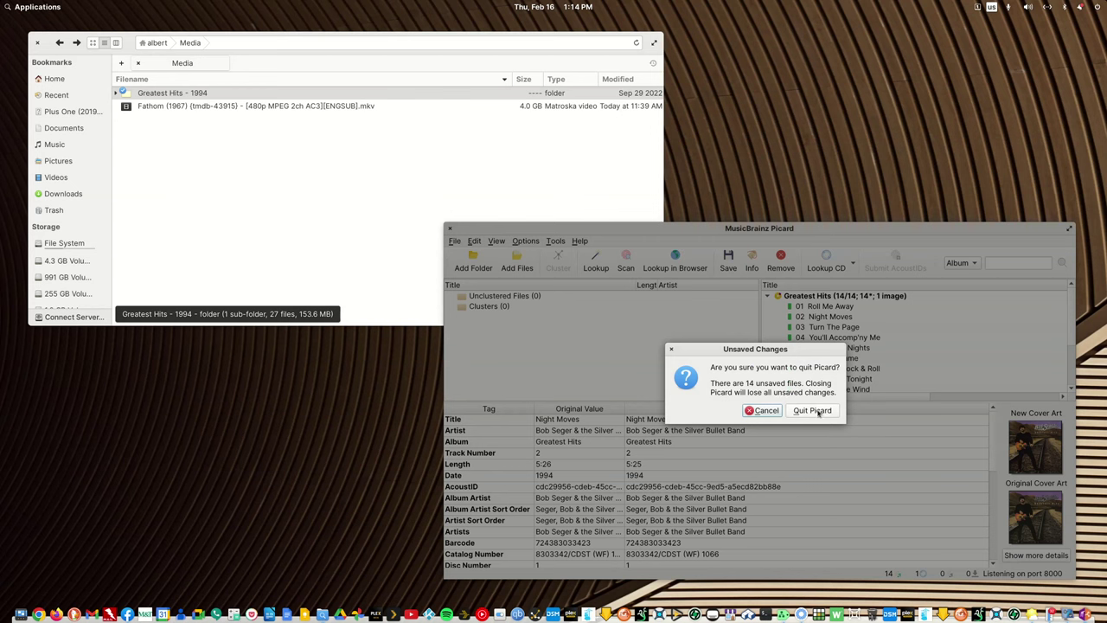
click(815, 411)
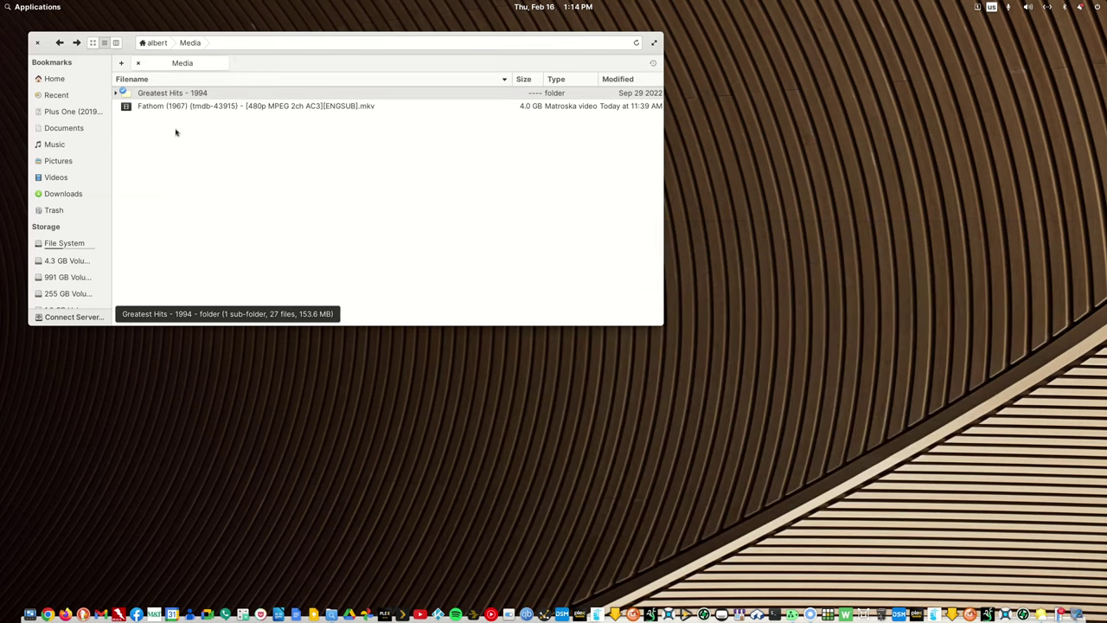
Step: Open the Fathom (1967) MKV file from the Media folder in MKVToolNix GUI and move its window below the file list
right_click(185, 106)
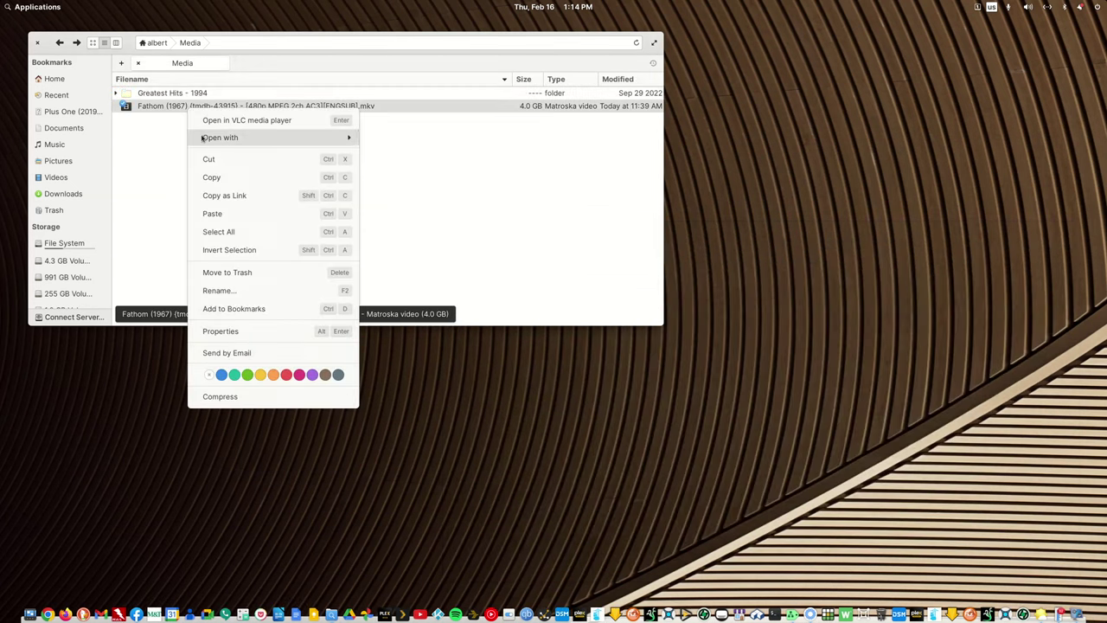
mouse_move(202, 139)
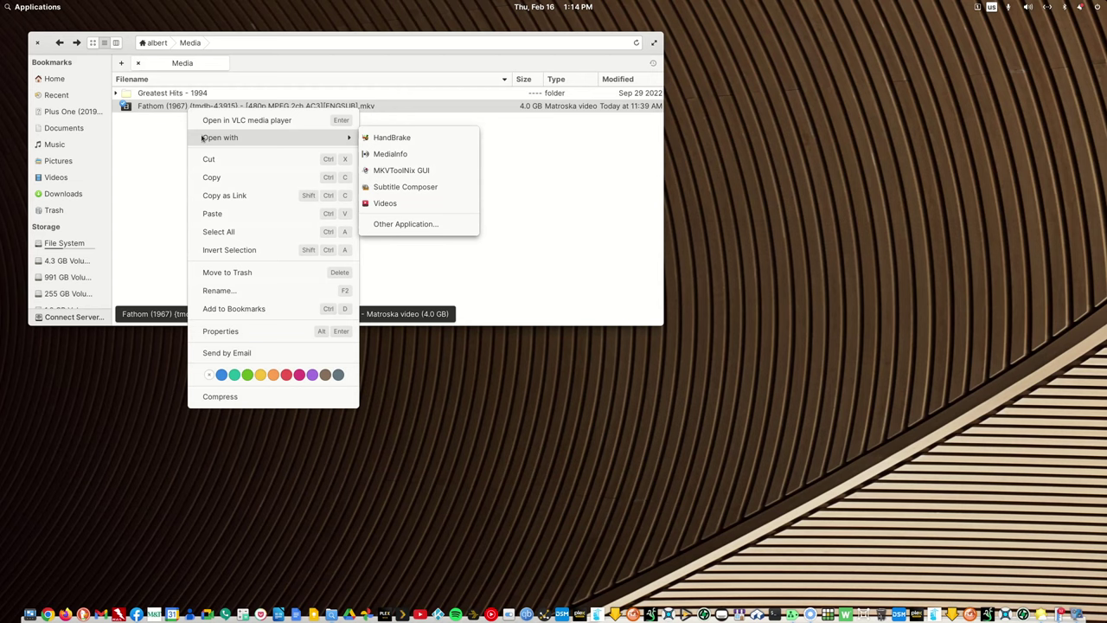
click(424, 173)
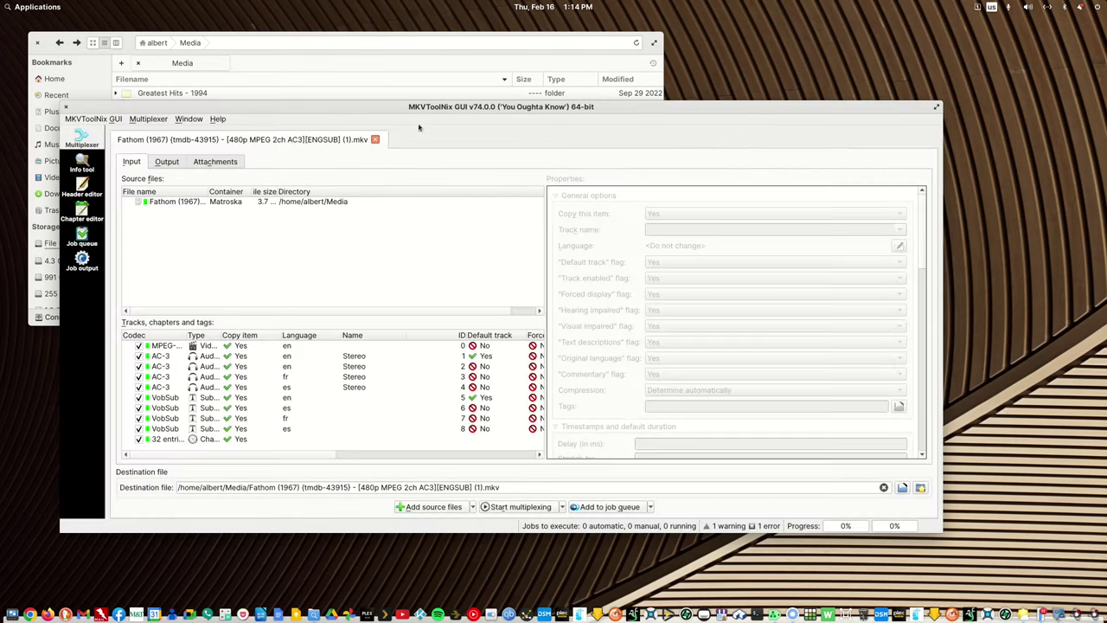
drag(411, 111, 497, 168)
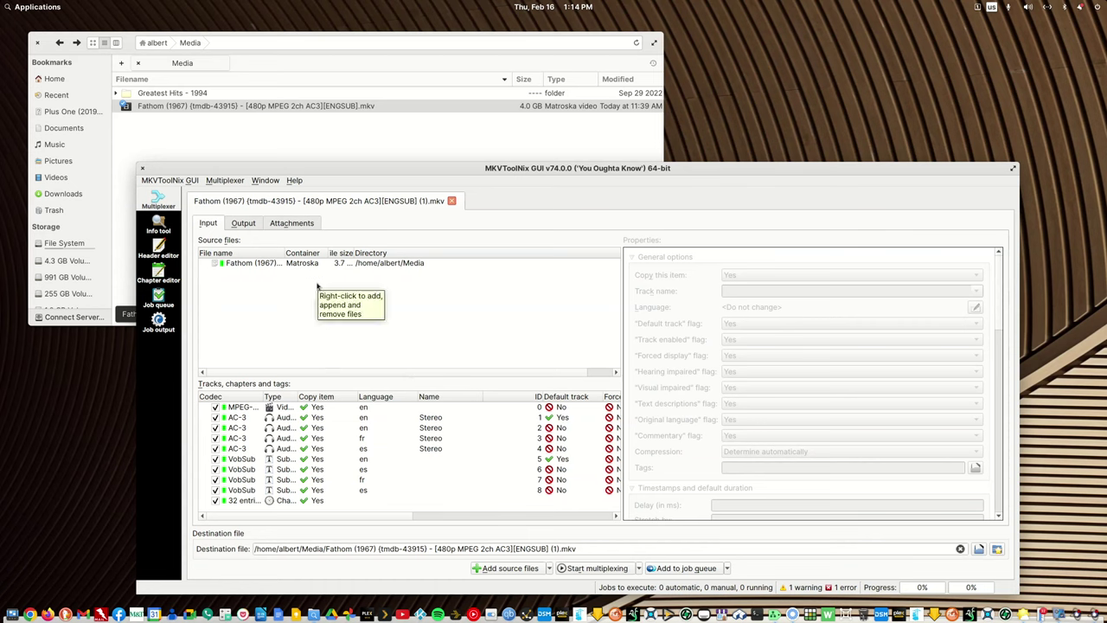
Step: Check the video track's properties and clear the track name of the first English AC-3 audio track
click(243, 408)
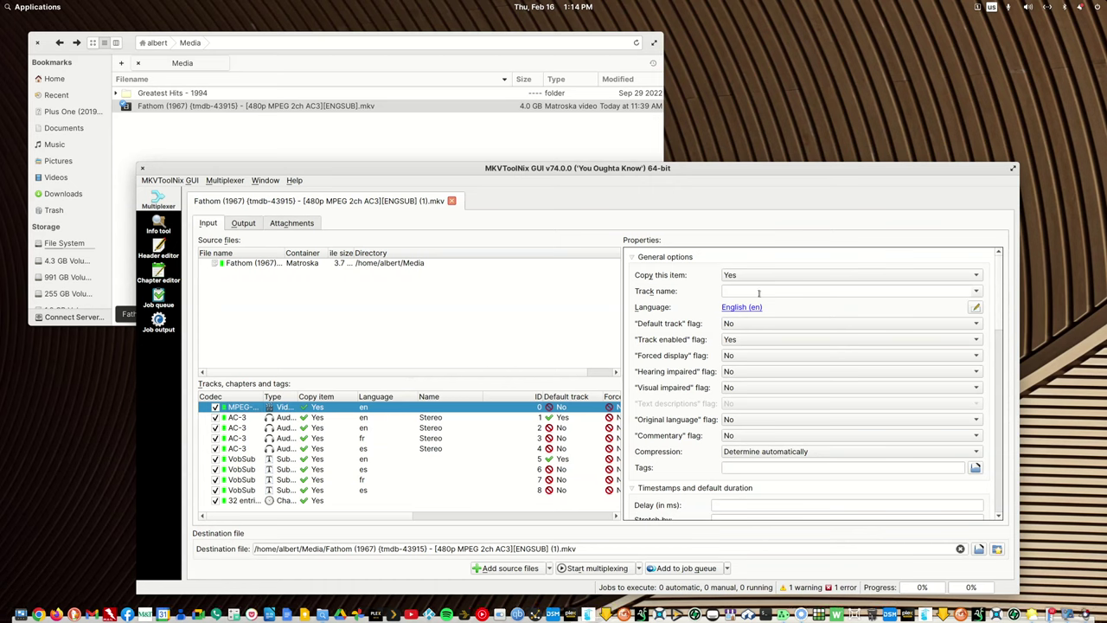
click(306, 419)
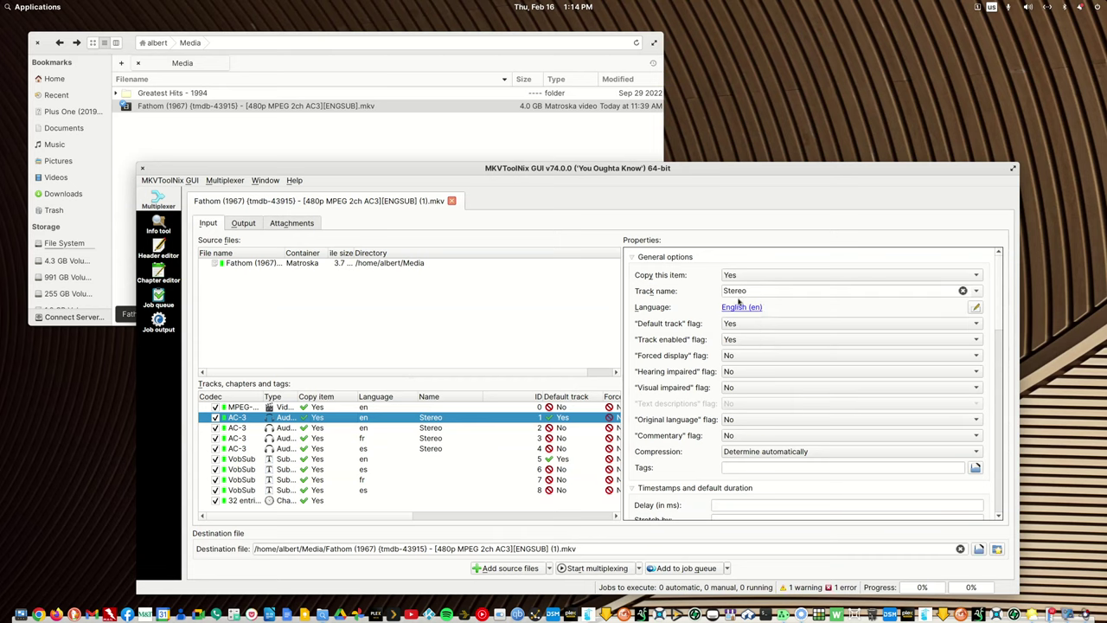
mouse_move(740, 307)
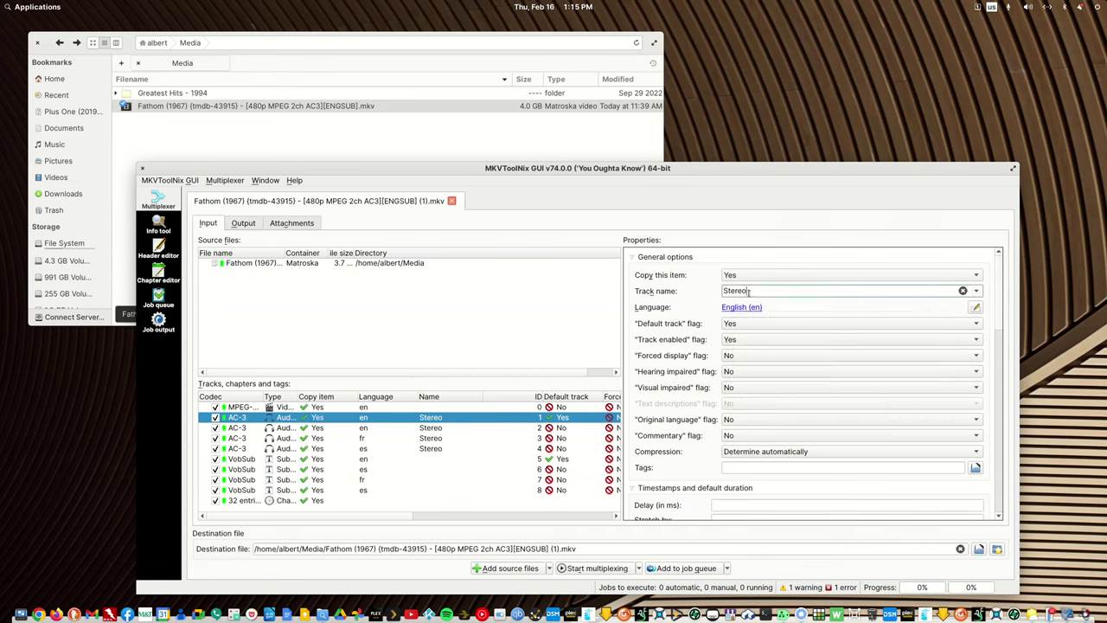
drag(750, 290, 692, 288)
key(BackSpace)
mouse_move(733, 309)
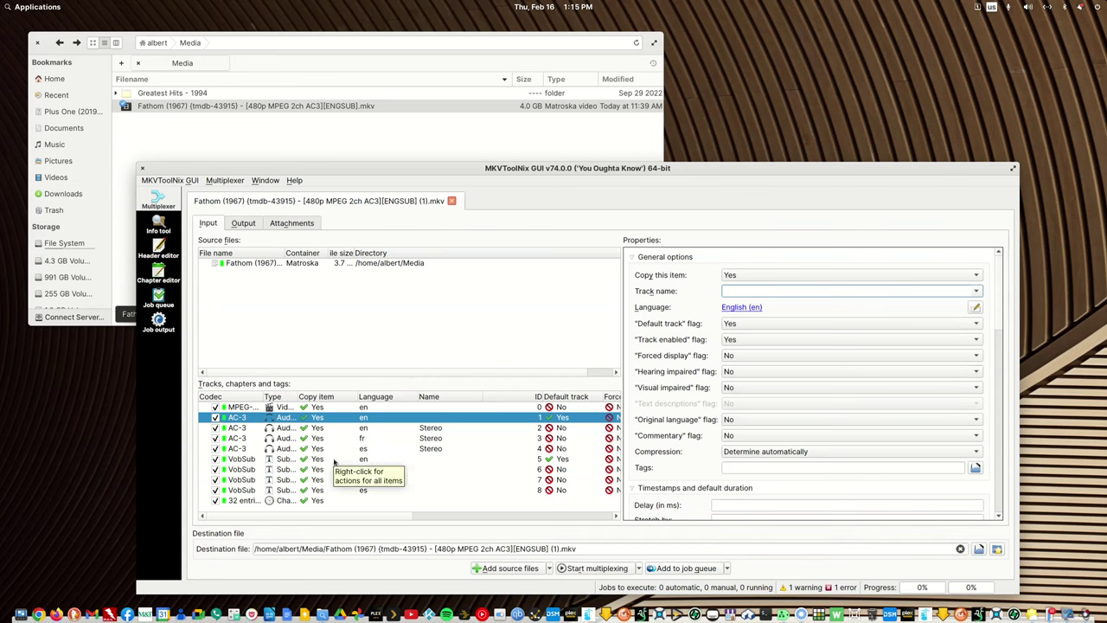
Step: Exclude the second English, the French and the Spanish AC-3 audio tracks from the output file
click(288, 429)
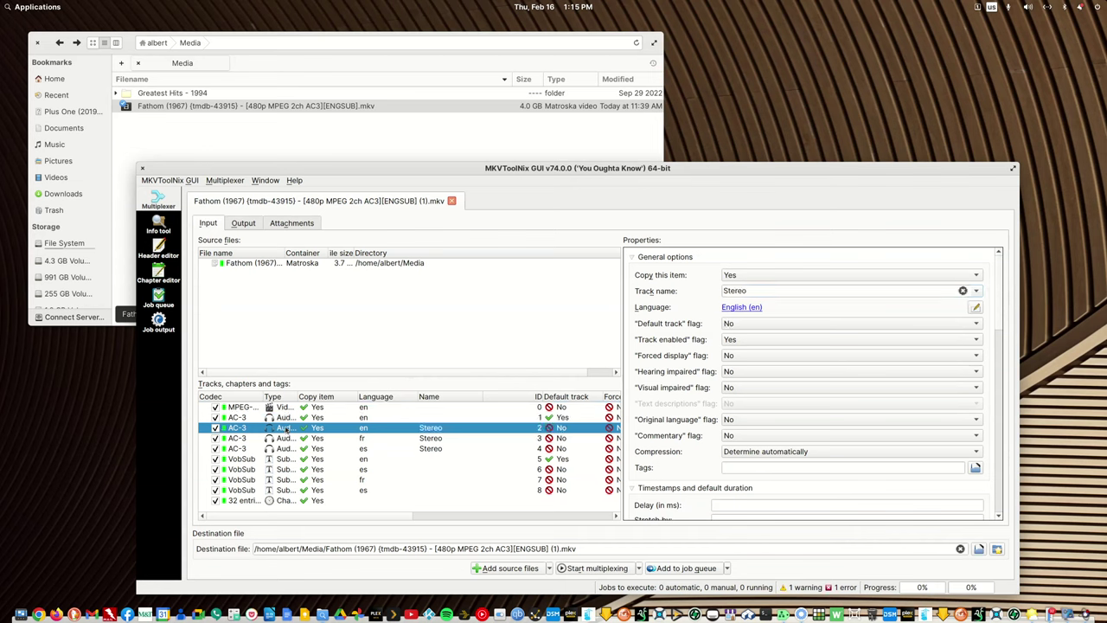
click(215, 428)
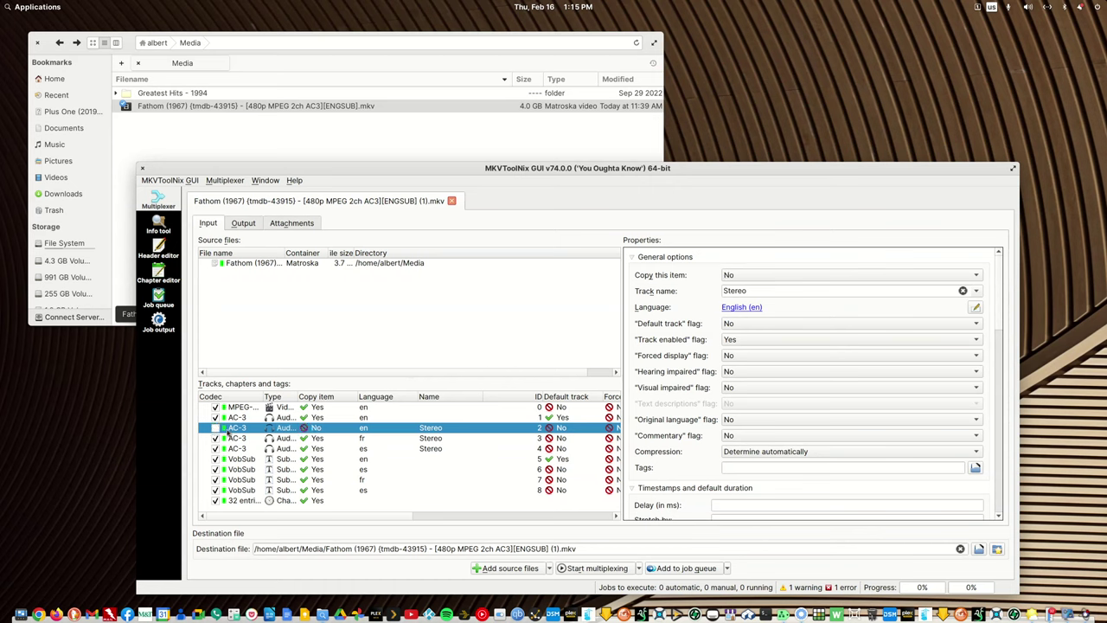
click(364, 440)
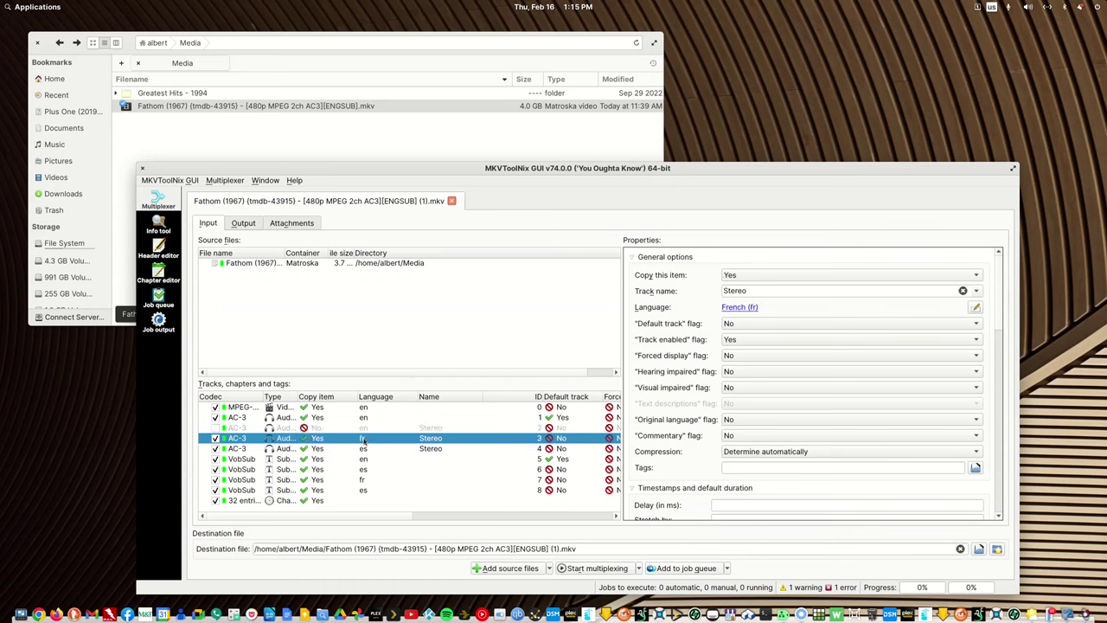
click(364, 450)
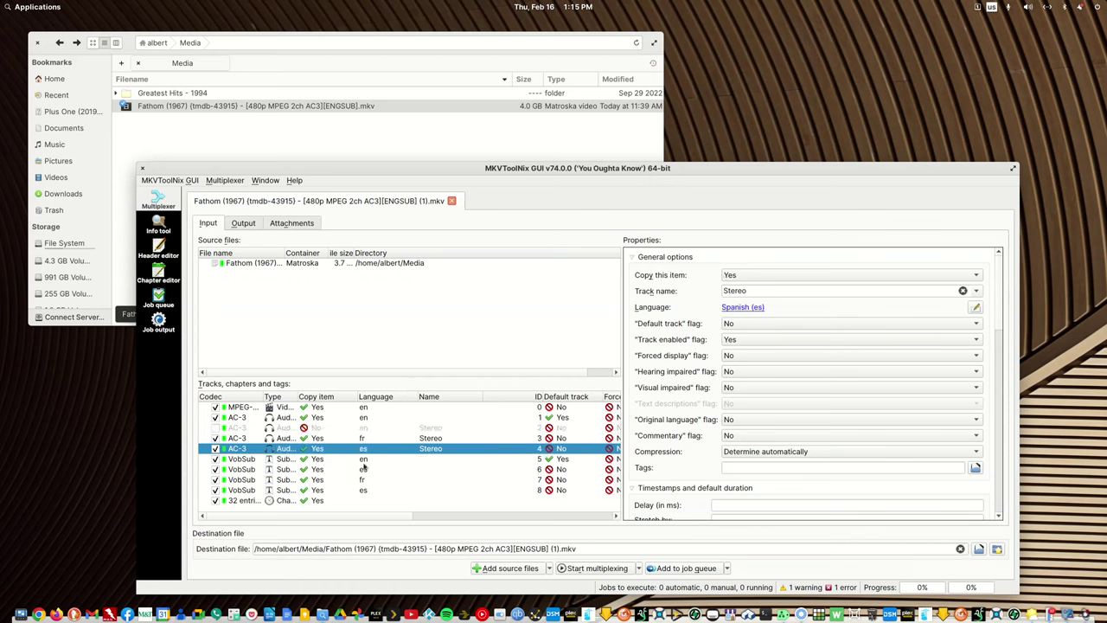
click(215, 439)
click(215, 449)
Step: Try the hearing impaired flag on the English VobSub subtitle track by setting it to Yes and back to No
click(362, 459)
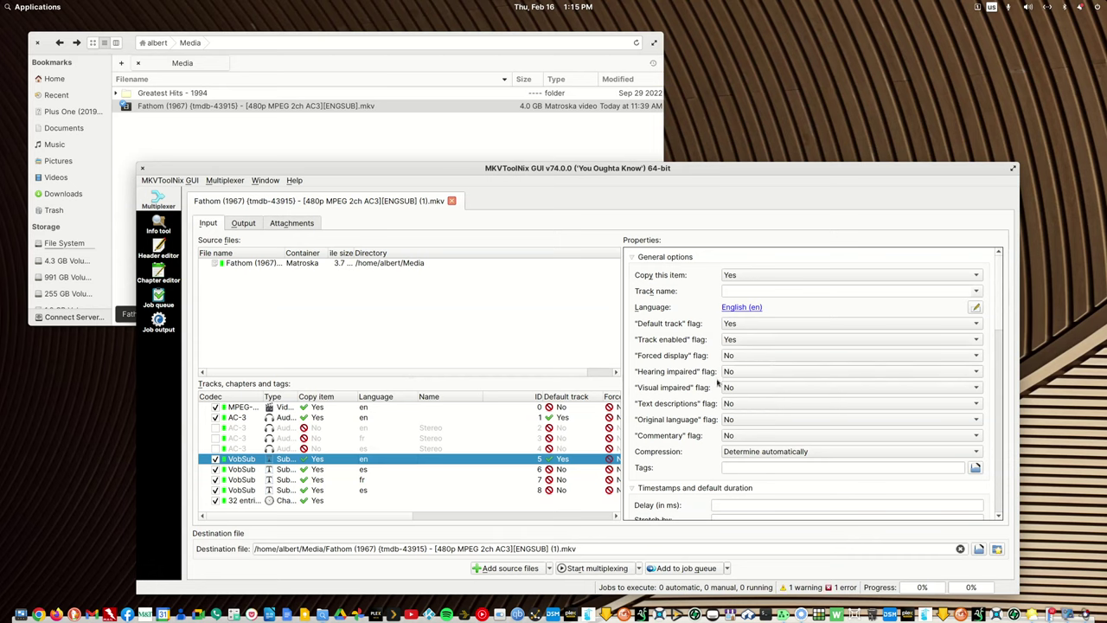
click(971, 373)
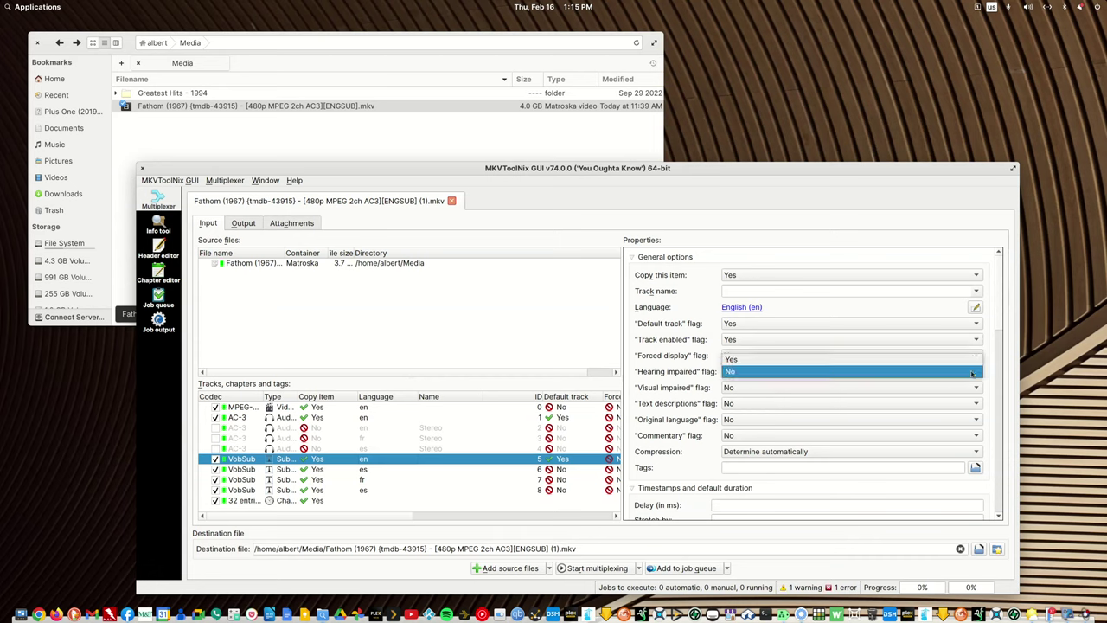
click(873, 358)
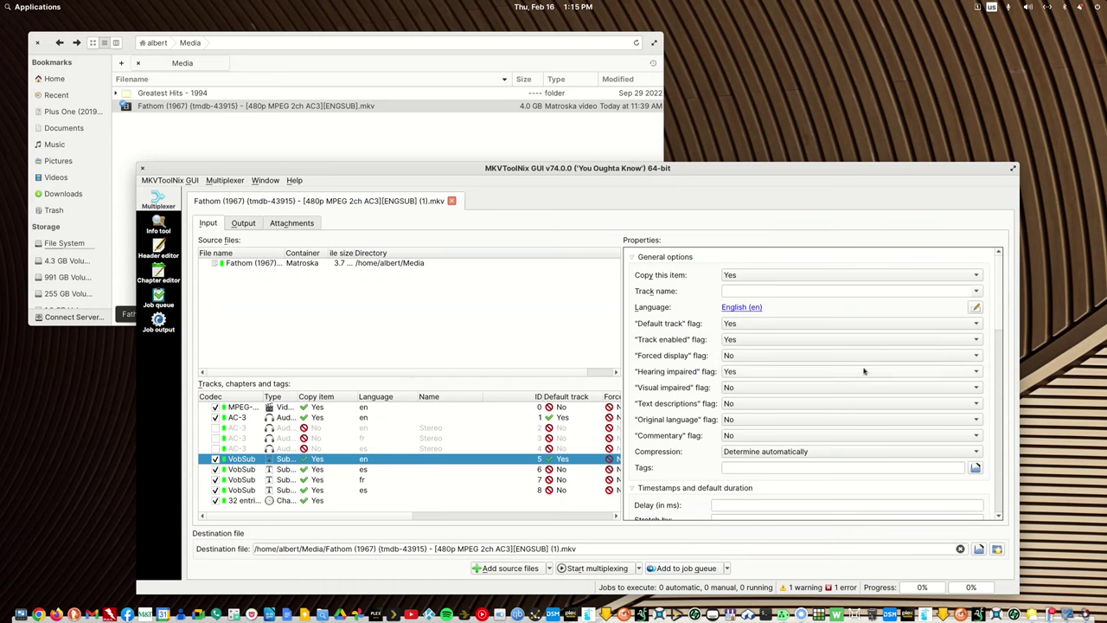
click(856, 374)
click(857, 383)
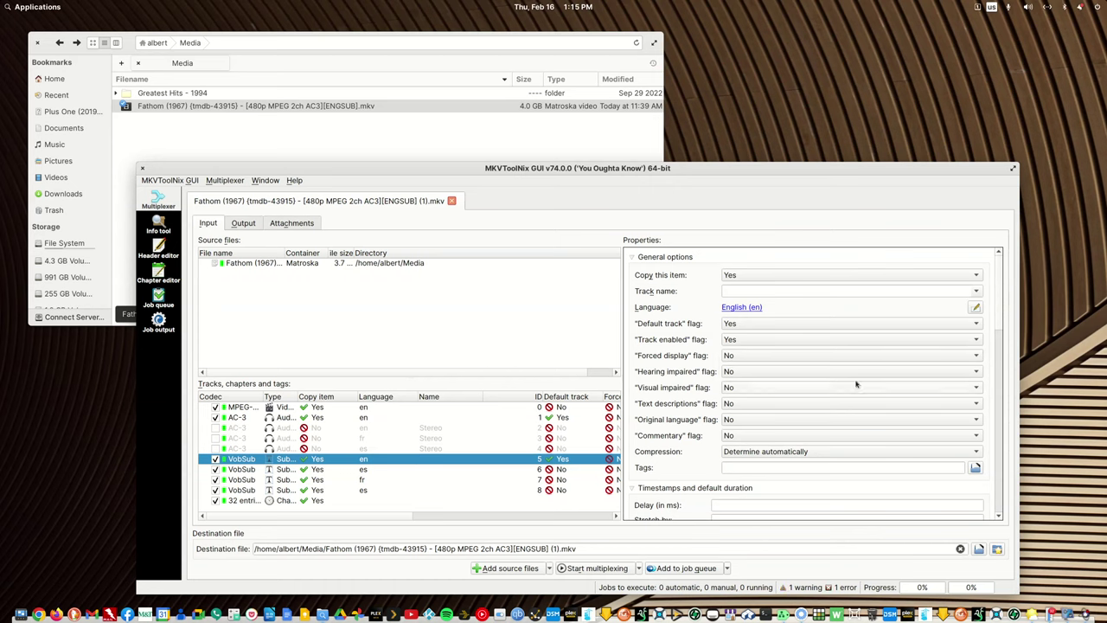
Step: Exclude the French and both Spanish VobSub subtitle tracks, multiplex the movie to the (1).mkv destination file and close MKVToolNix
click(216, 469)
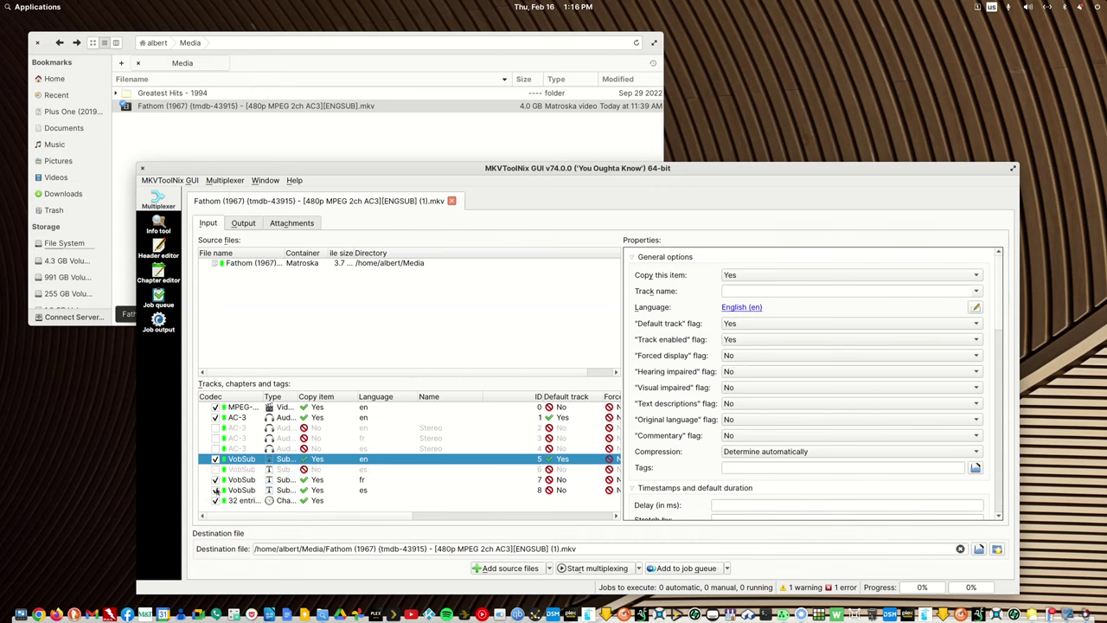
click(215, 489)
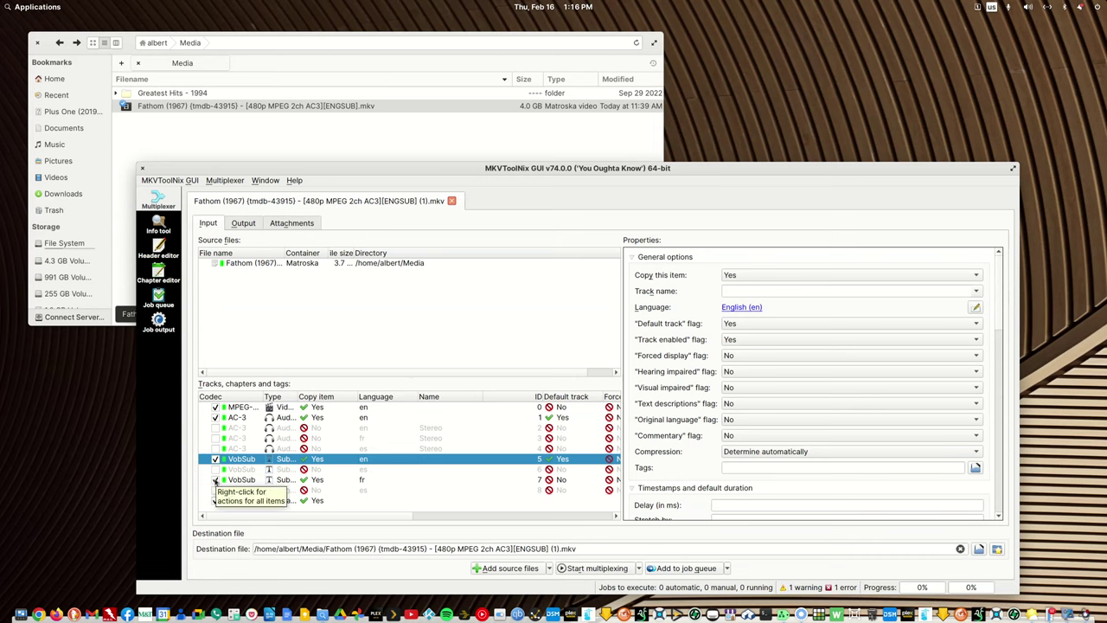
click(216, 479)
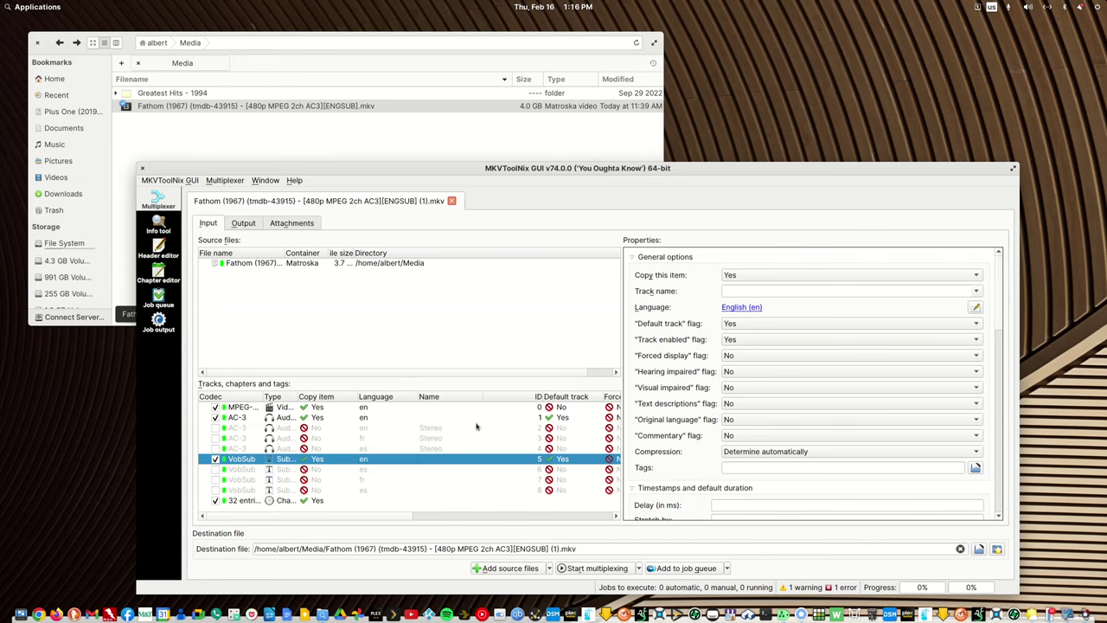
click(592, 569)
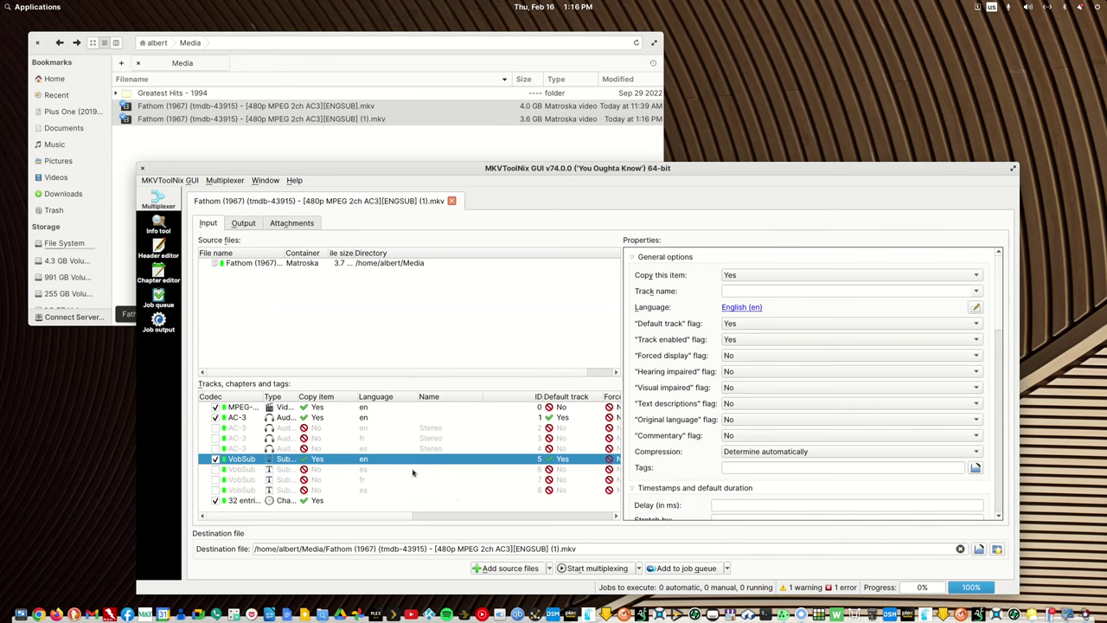
click(144, 171)
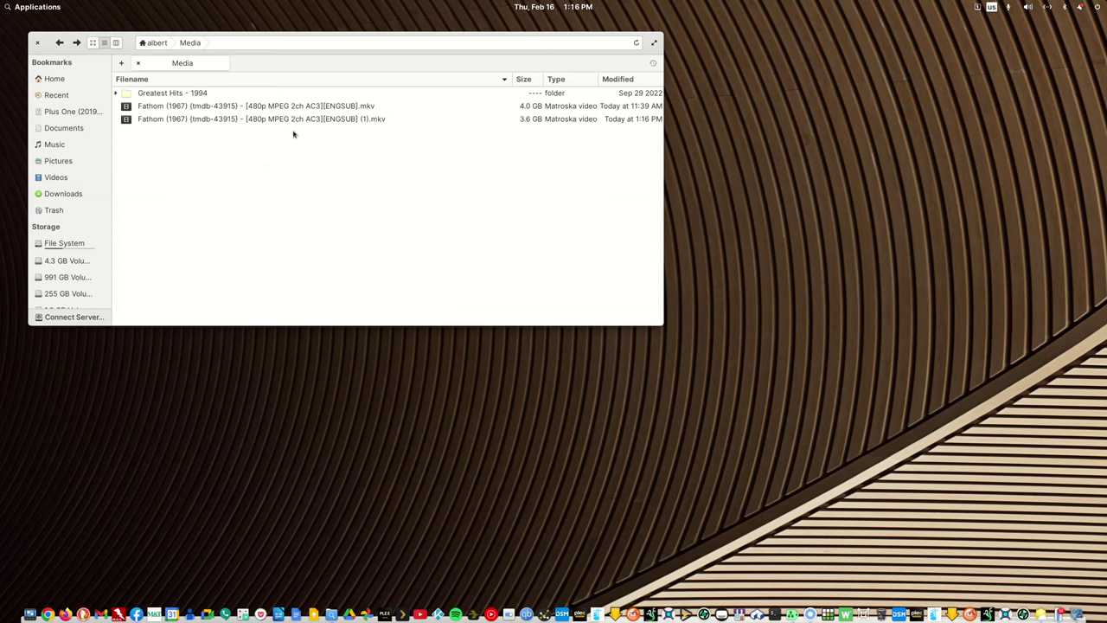
Step: Play the original Fathom (1967) MKV file in VLC, check its available subtitle and audio tracks, and close the player
click(296, 109)
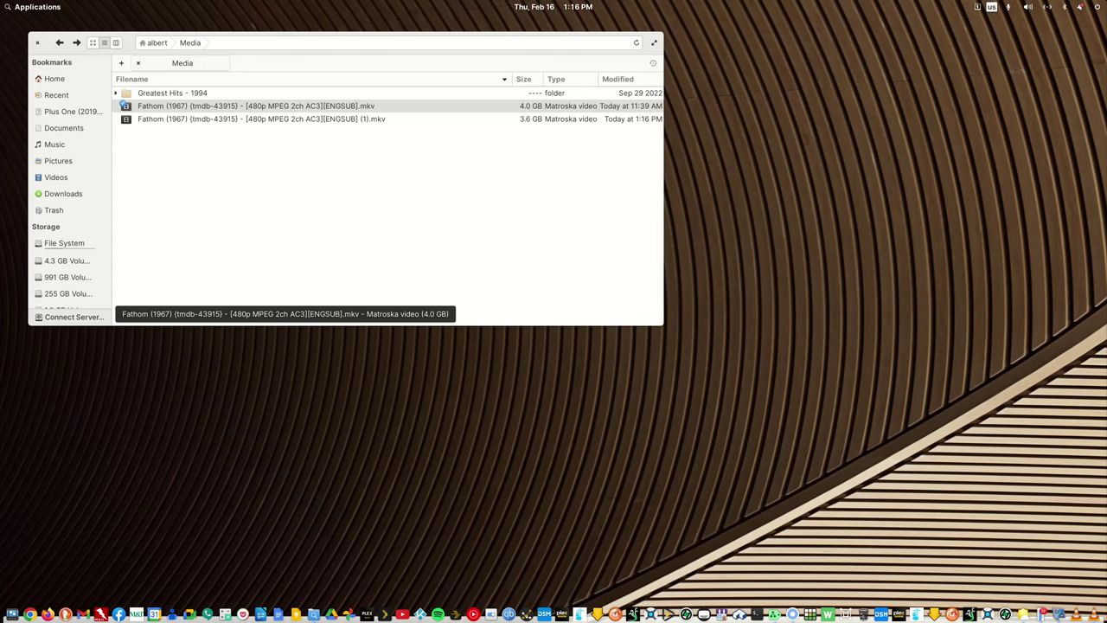
key(Return)
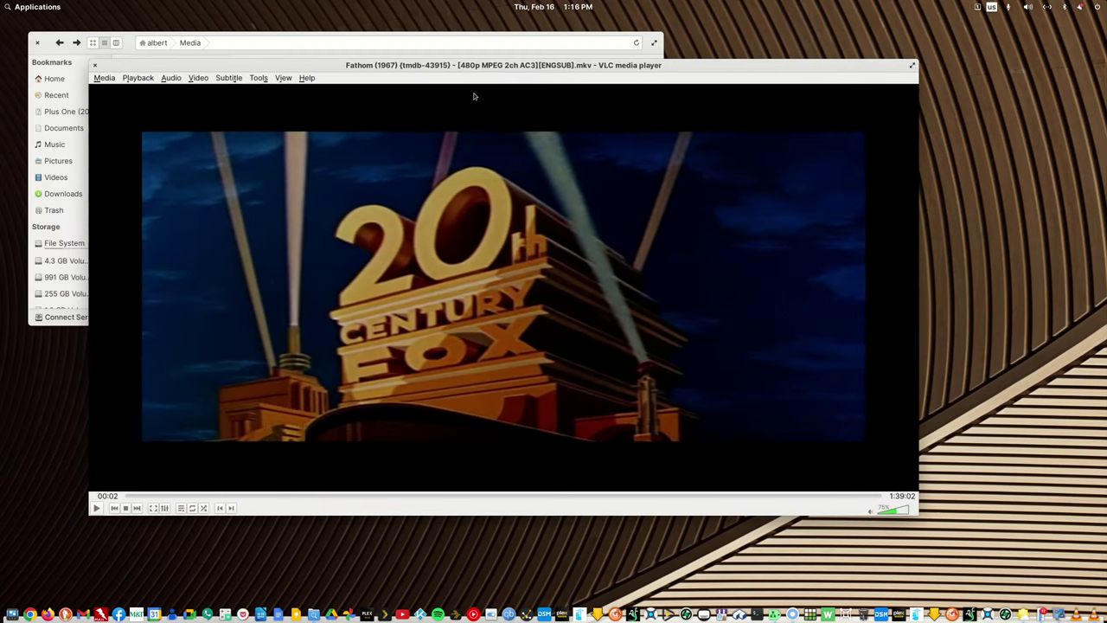
click(228, 78)
mouse_move(239, 103)
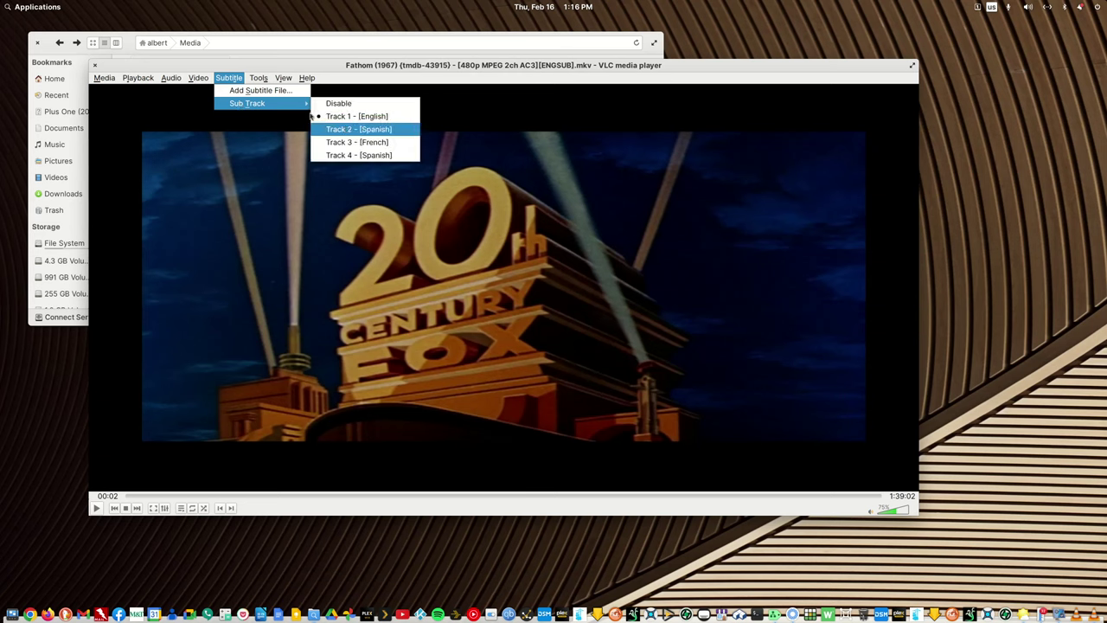
mouse_move(170, 78)
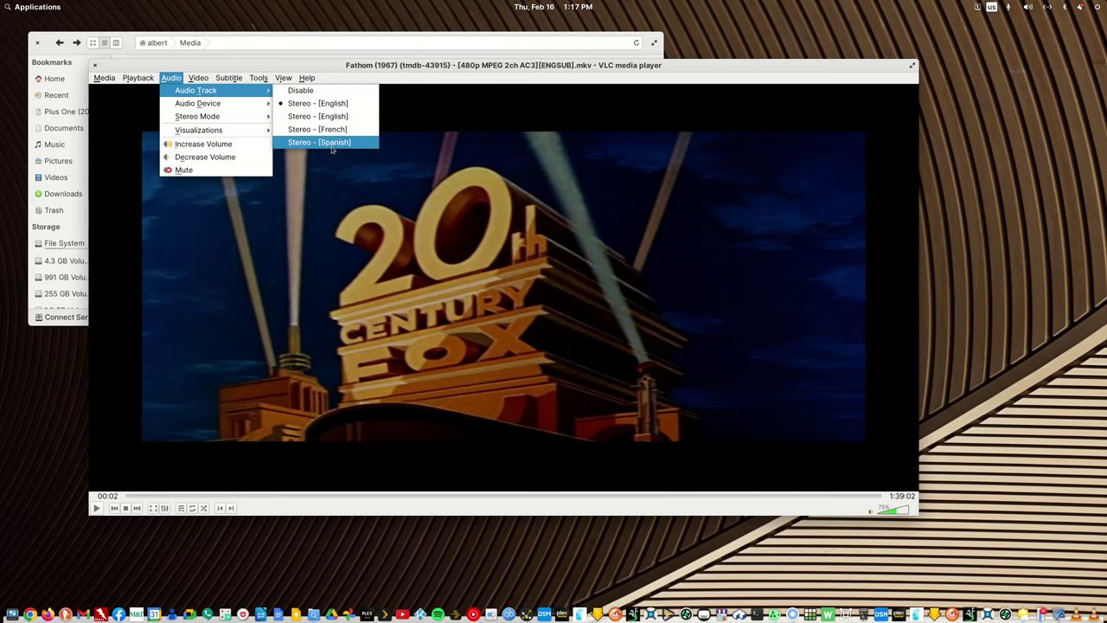
click(95, 65)
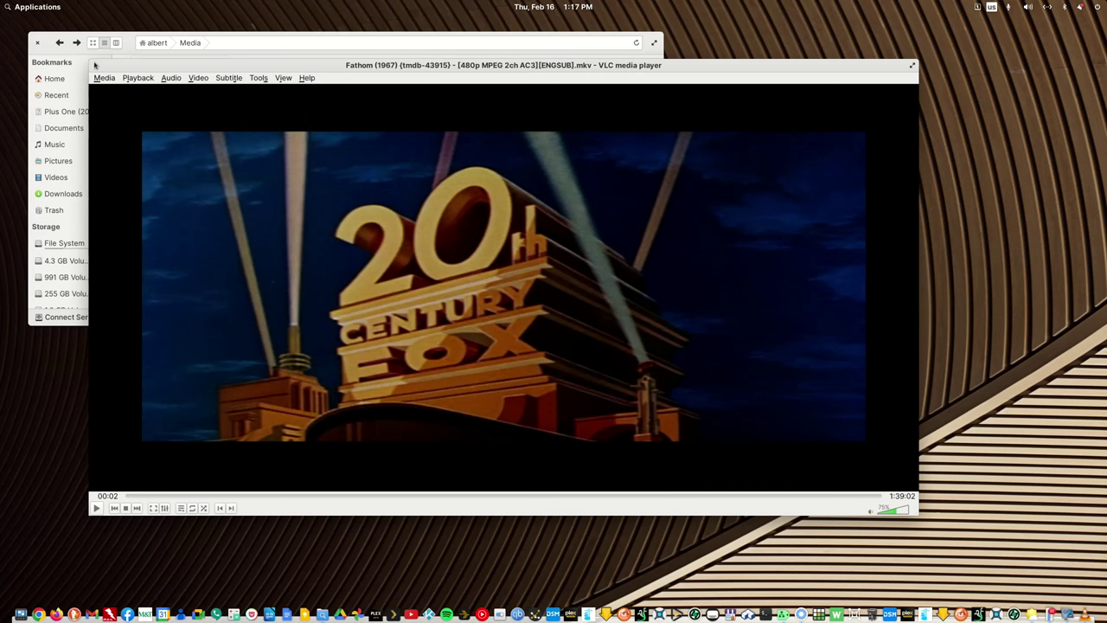
click(95, 66)
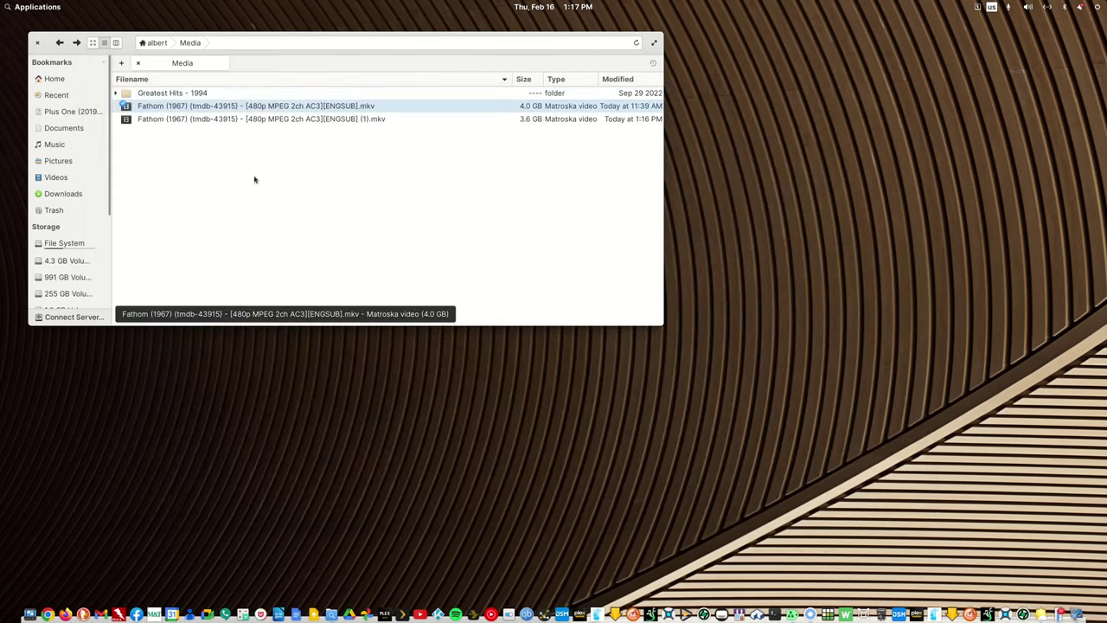
Step: Open the remuxed Fathom (1967) (1).mkv file in VLC, pause it, and move and enlarge the player window
double_click(286, 119)
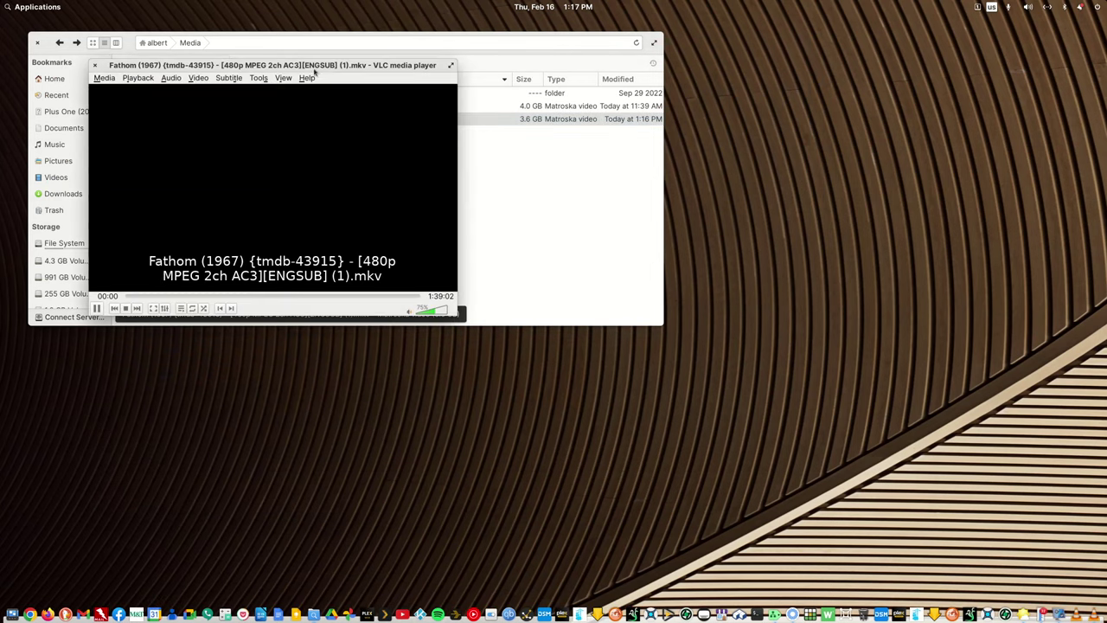
key(space)
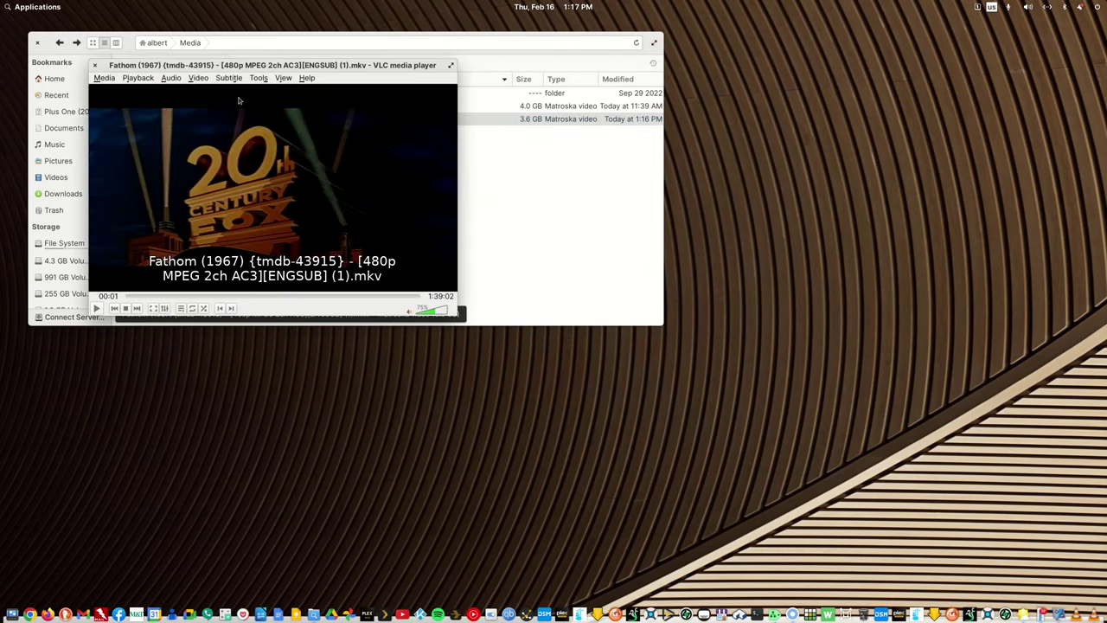
drag(267, 66, 453, 160)
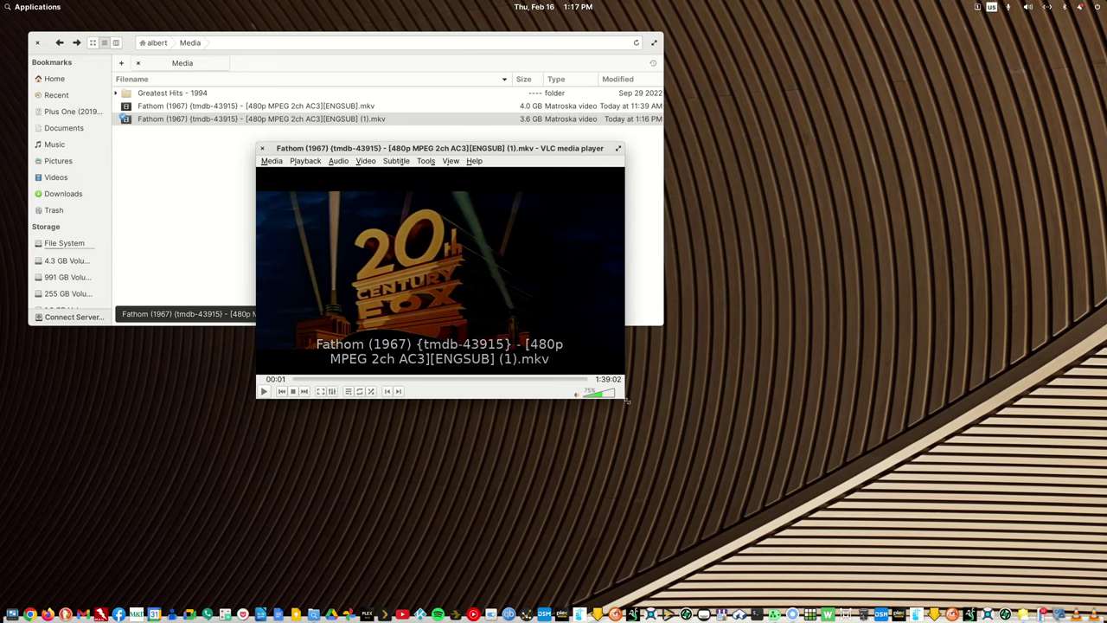
drag(618, 415, 839, 536)
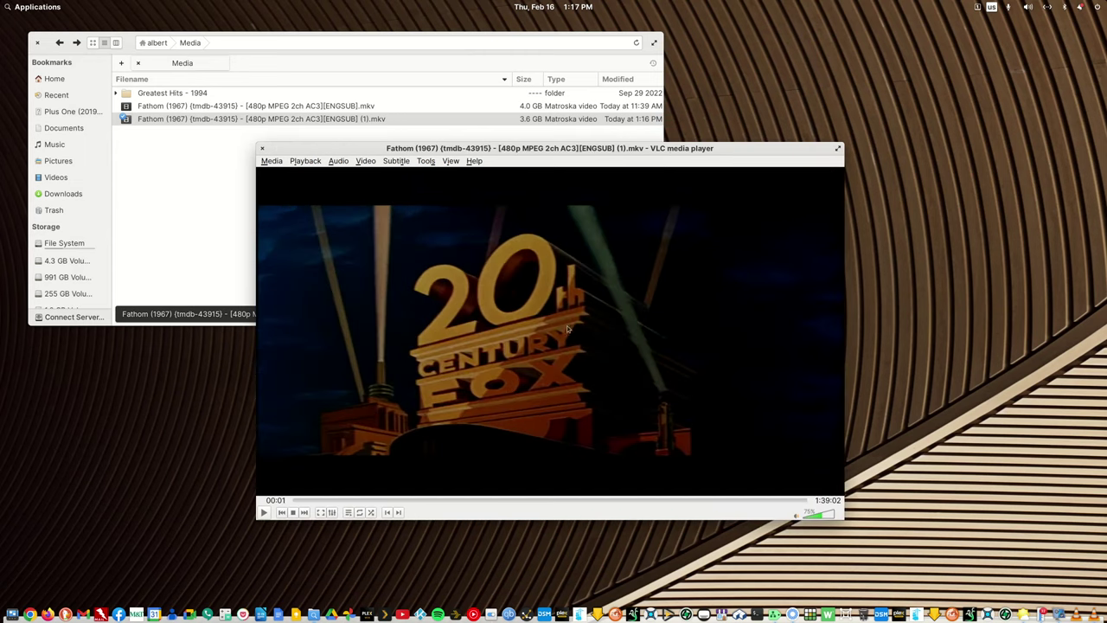
Step: Check the subtitle and audio tracks available in the remuxed (1).mkv file and close VLC
click(403, 162)
mouse_move(446, 186)
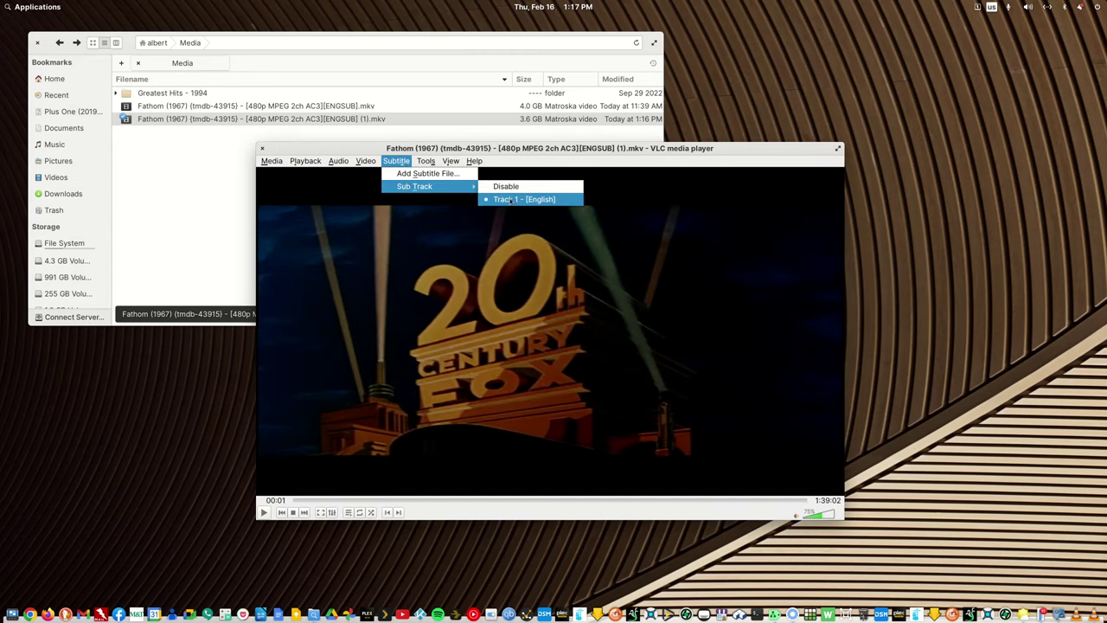
mouse_move(339, 161)
mouse_move(367, 173)
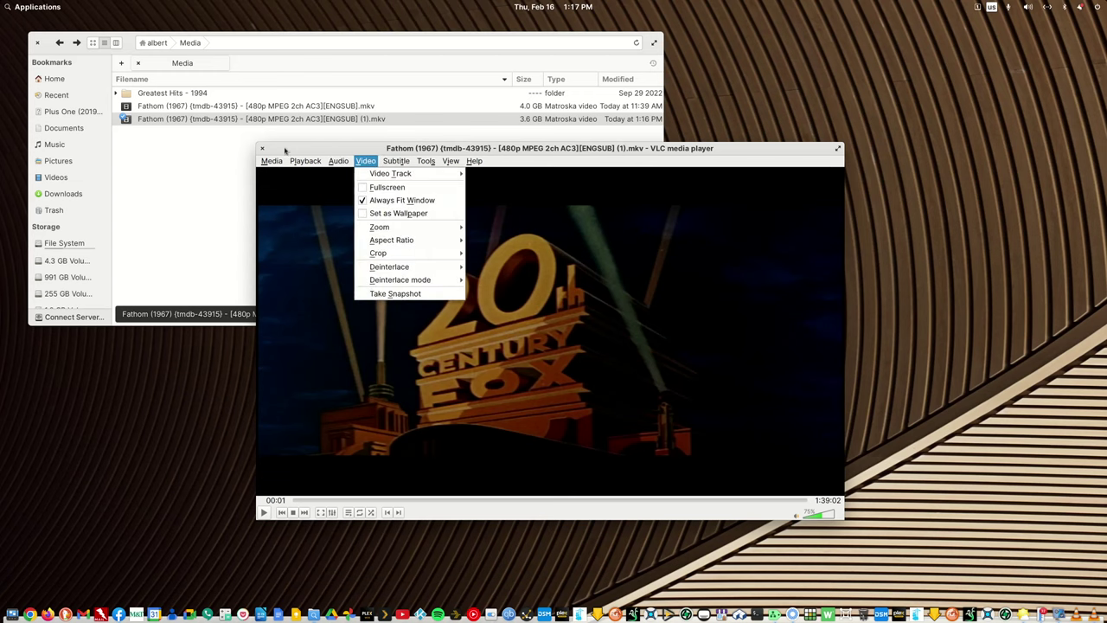
click(352, 170)
click(262, 149)
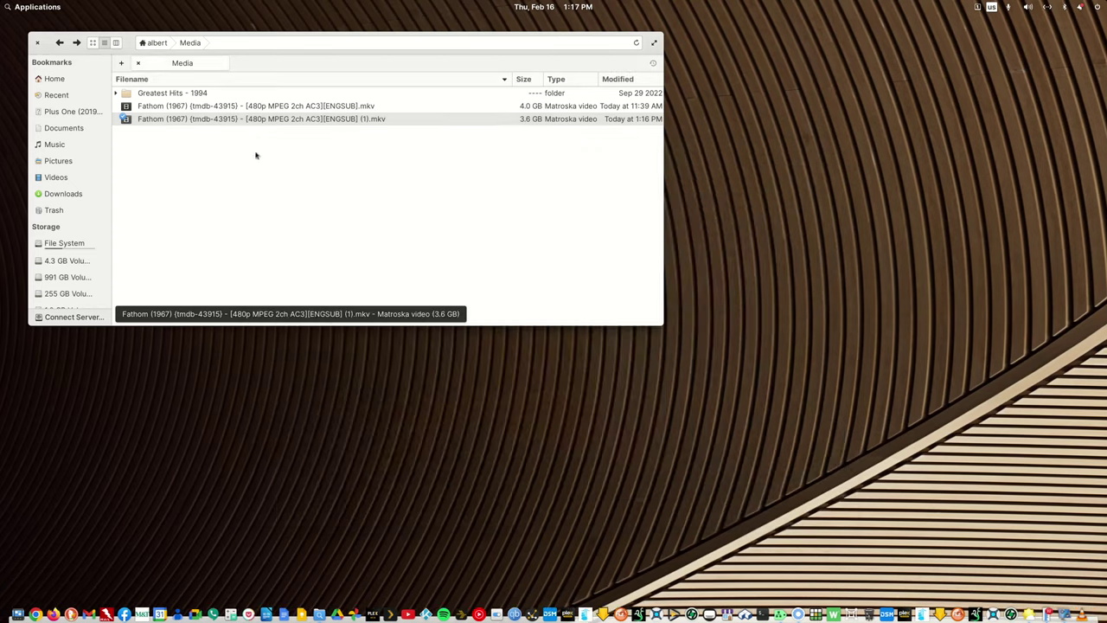
Step: Open the (1).mkv file in MKVToolNix GUI, multiplex it without the English VobSub subtitle track, and close the program
right_click(267, 123)
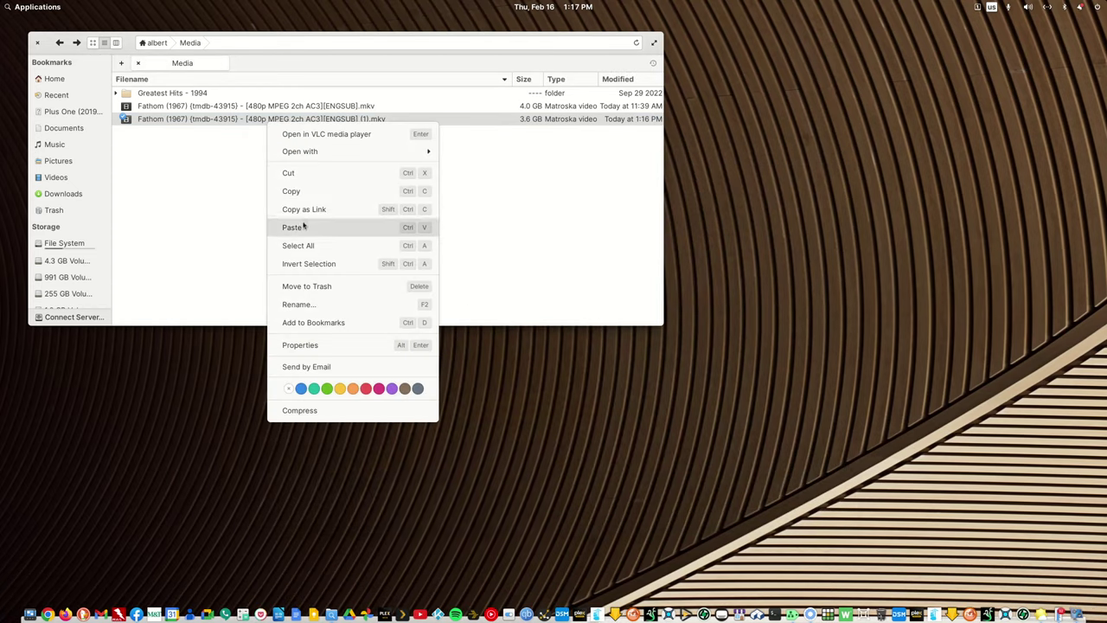
mouse_move(296, 151)
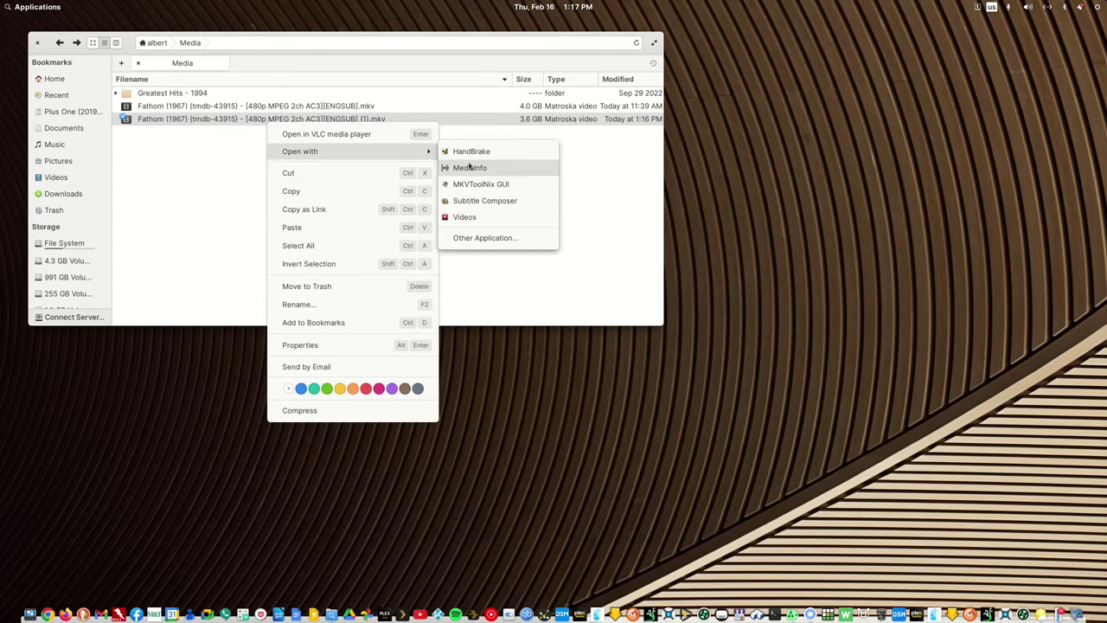
click(472, 183)
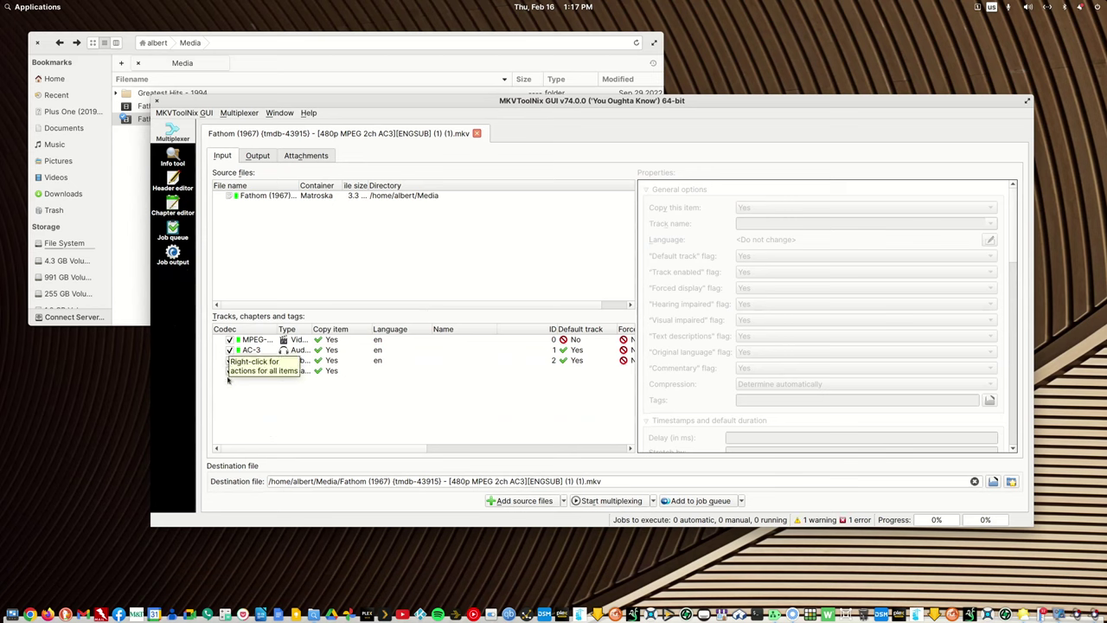
click(230, 360)
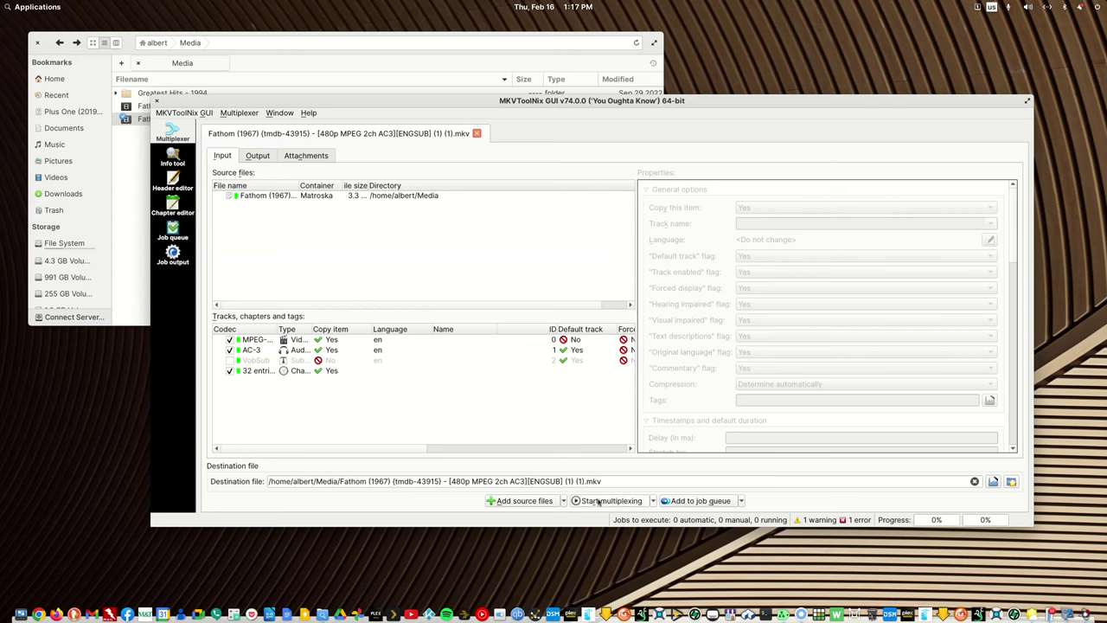
click(599, 500)
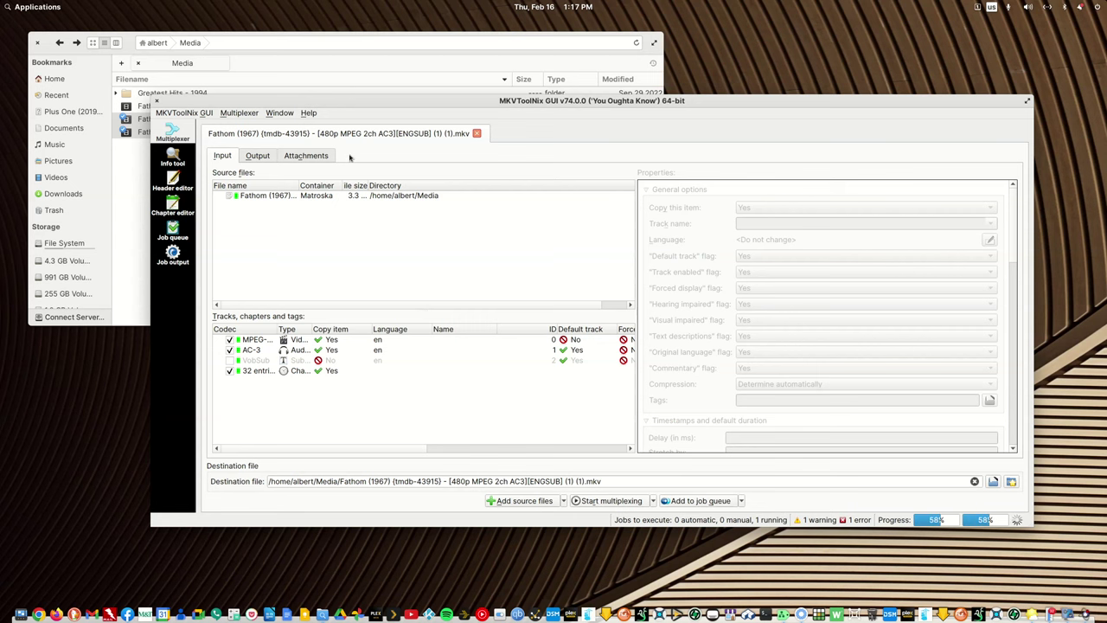
drag(278, 101, 290, 150)
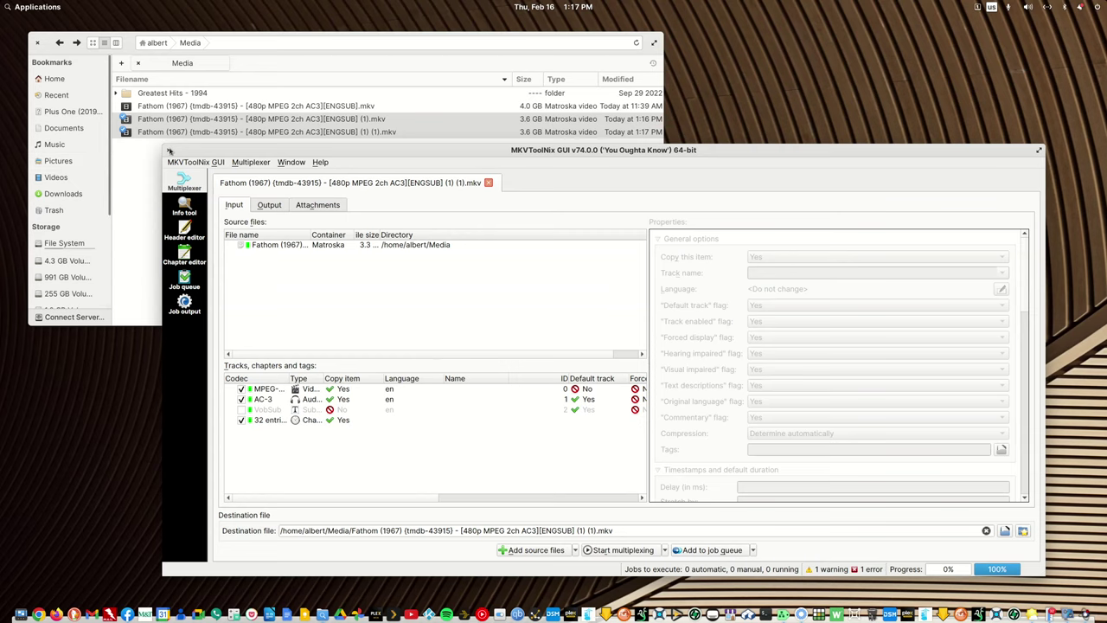
click(169, 151)
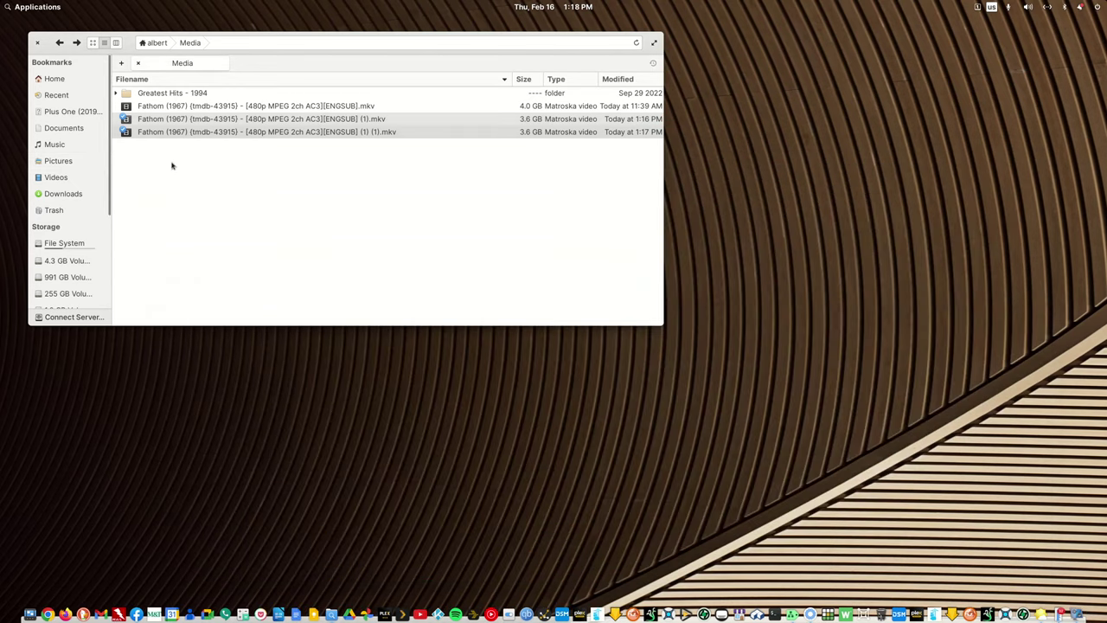
Step: Open the Fathom (1967) (1) (1).mkv file in VLC, pause it, check its subtitle tracks, and close the player
double_click(251, 132)
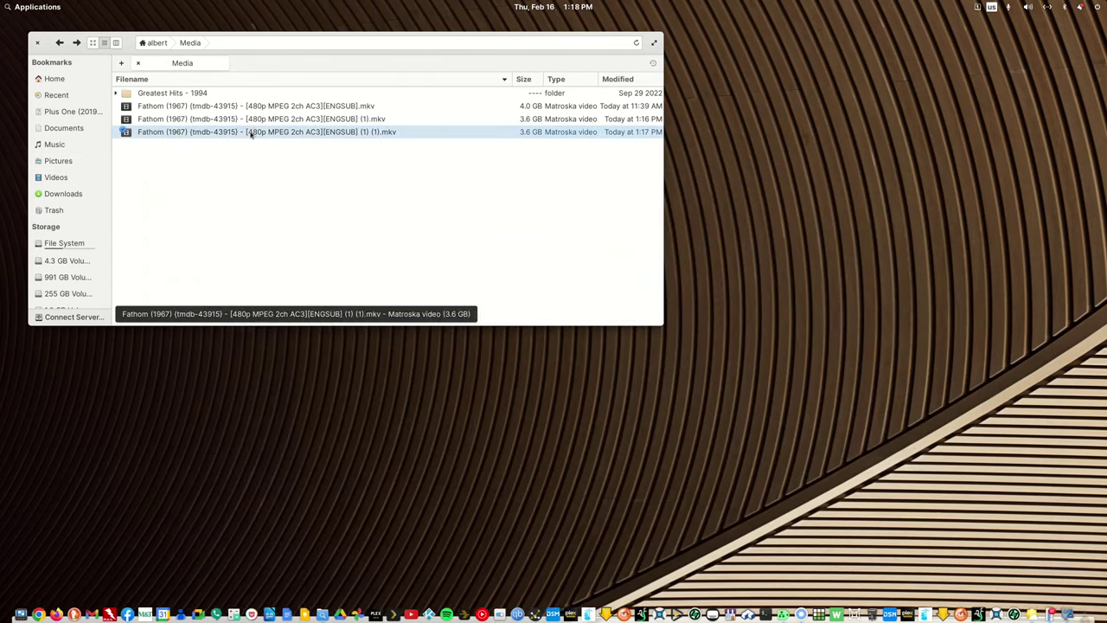
key(space)
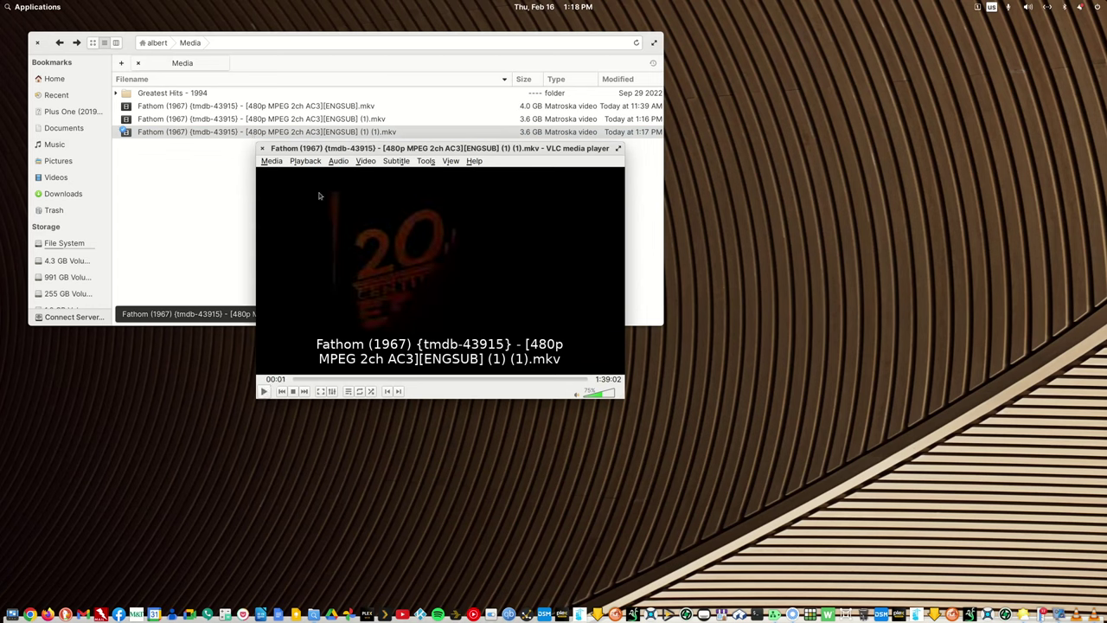
click(388, 161)
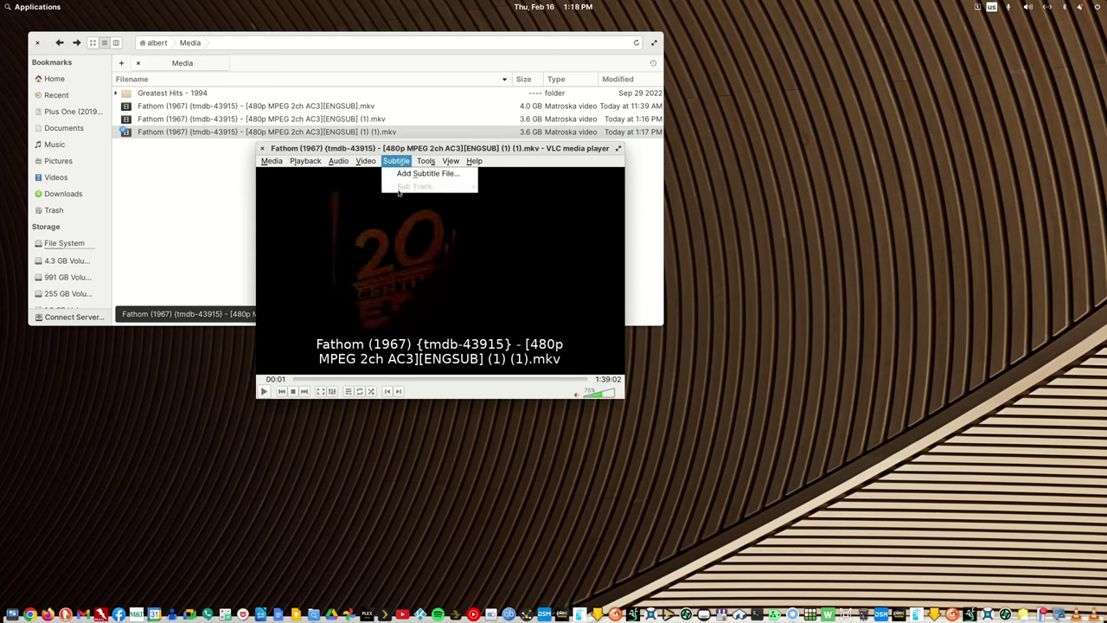
click(263, 152)
click(262, 150)
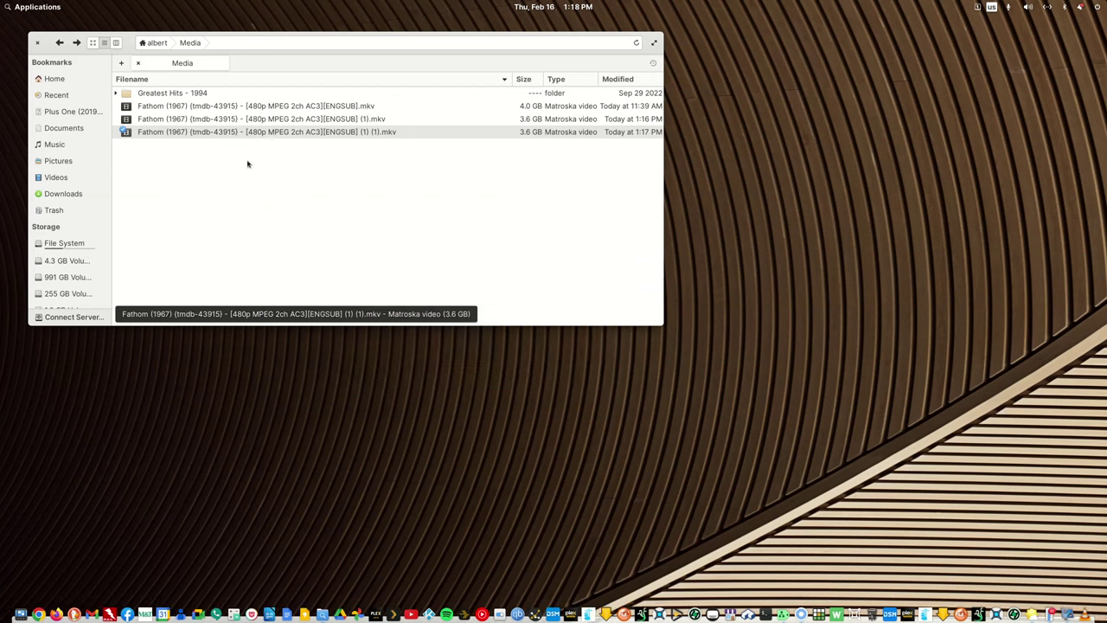
Step: Move the original 4.0 GB Fathom (1967) MKV file in the Media folder to the trash
right_click(268, 108)
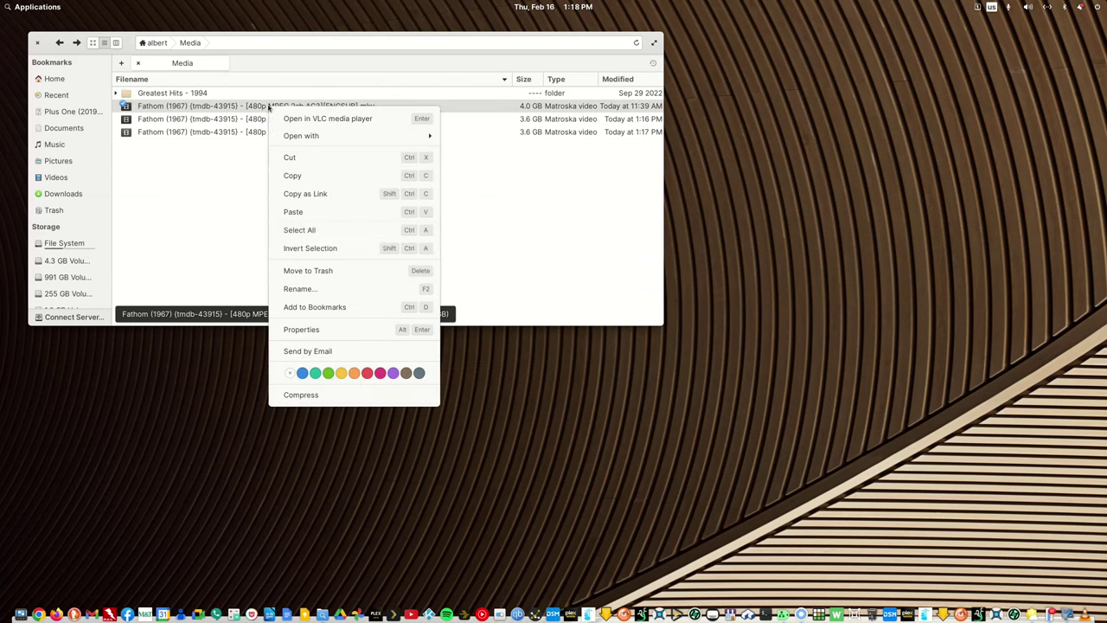
click(320, 271)
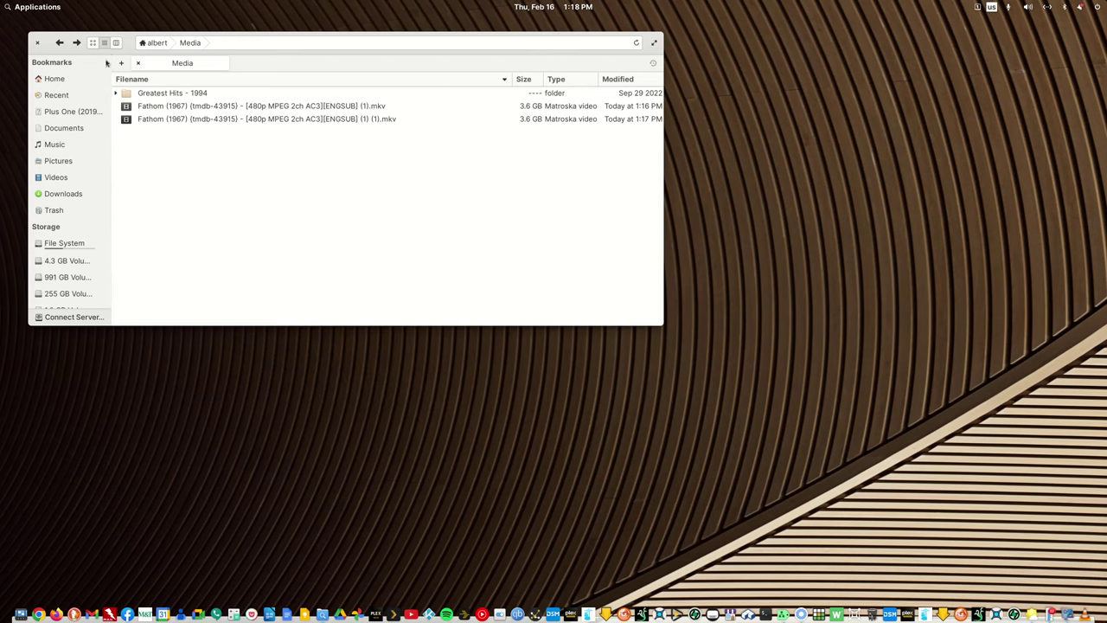
click(59, 42)
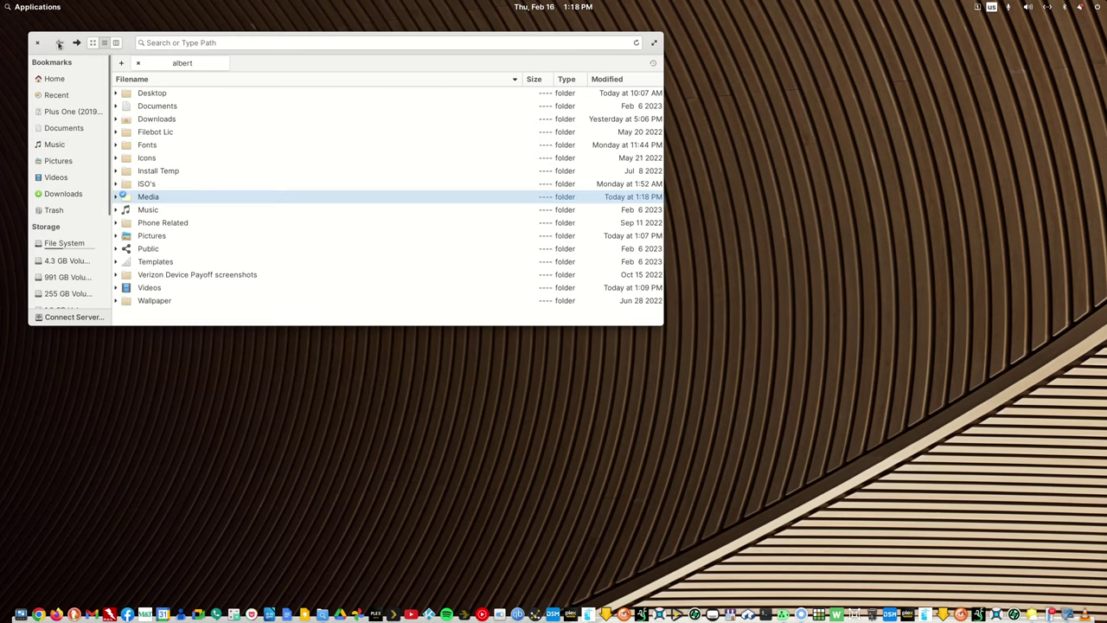
right_click(159, 204)
mouse_move(163, 209)
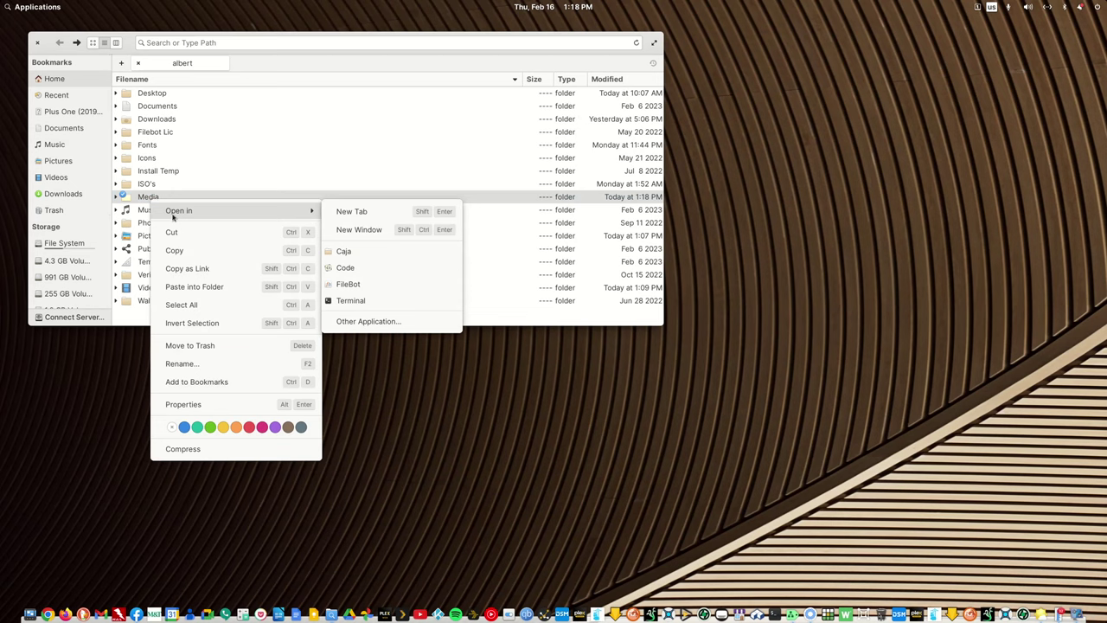
click(369, 286)
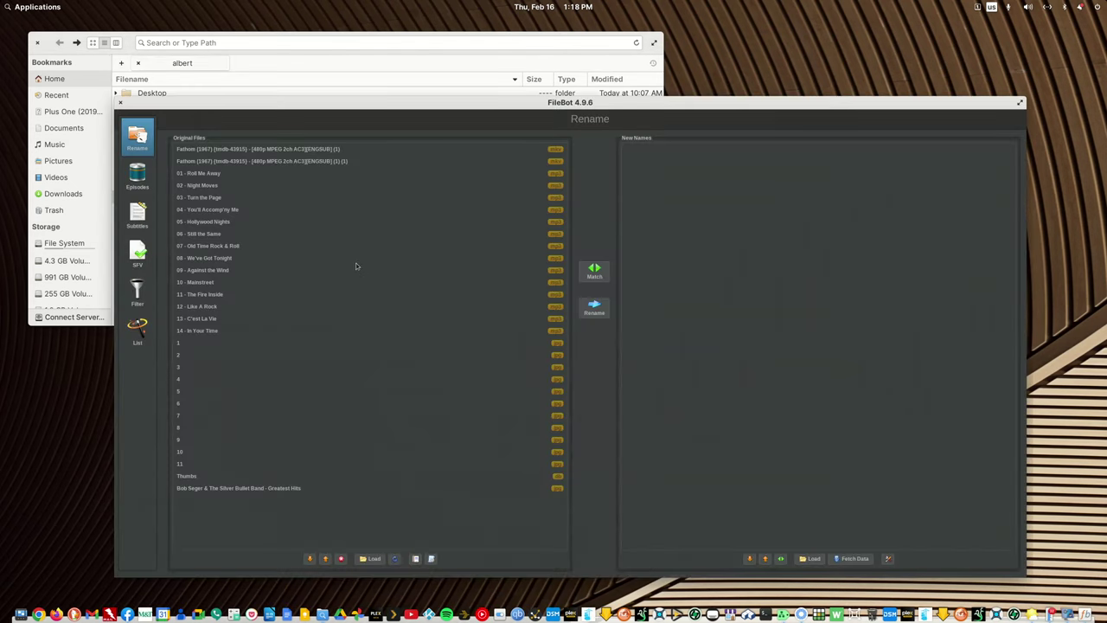
click(120, 102)
Step: Return to the Media folder and move the Greatest Hits - 1994 folder to the trash
click(77, 43)
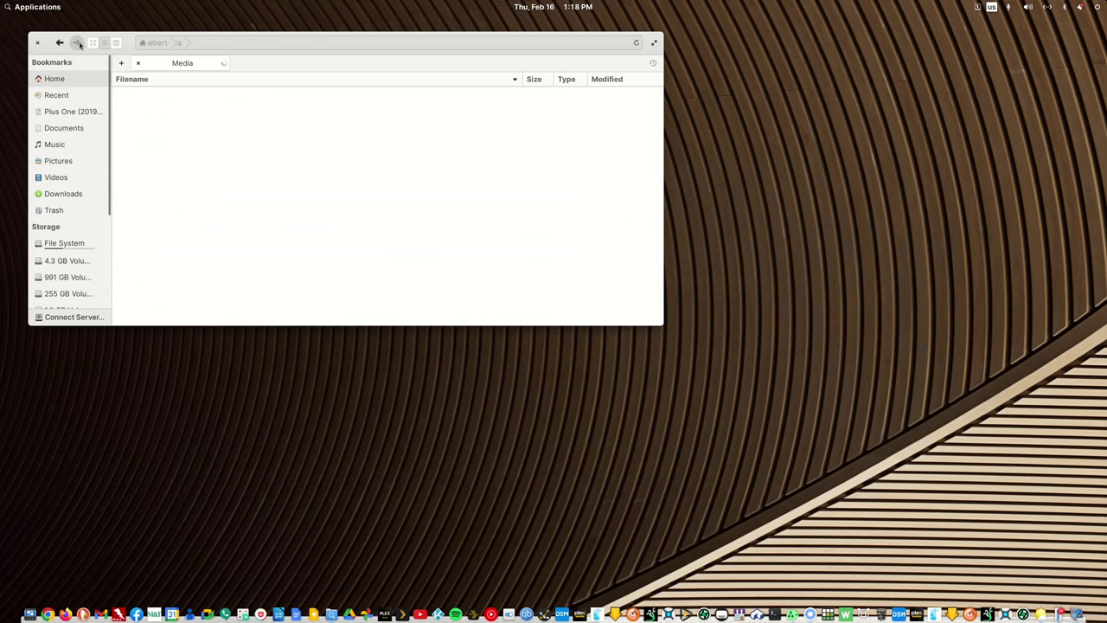
right_click(146, 93)
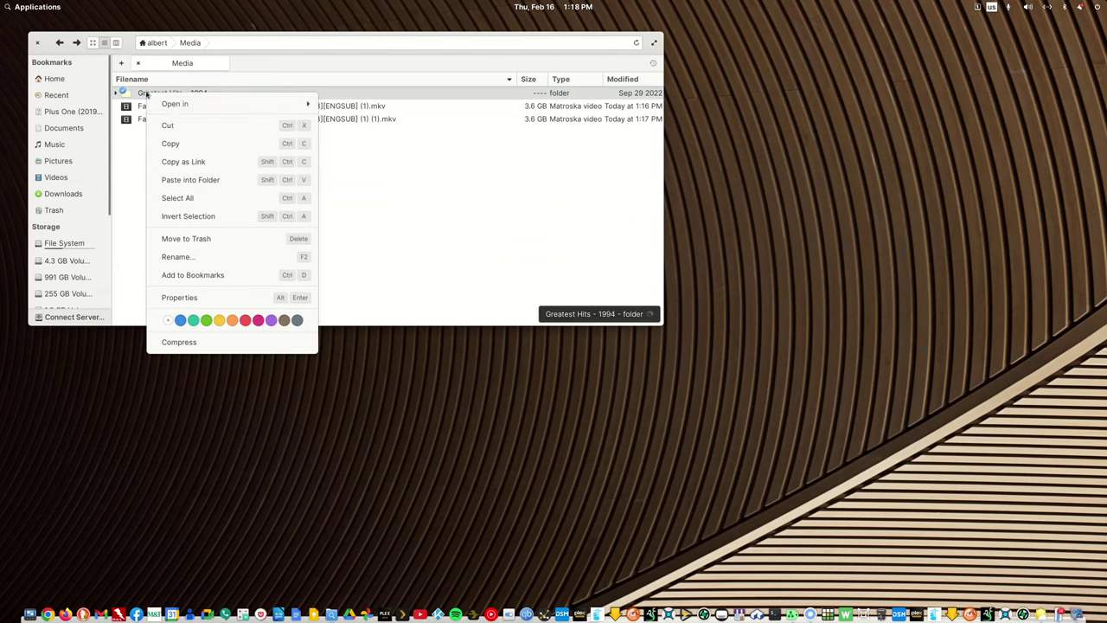
click(201, 243)
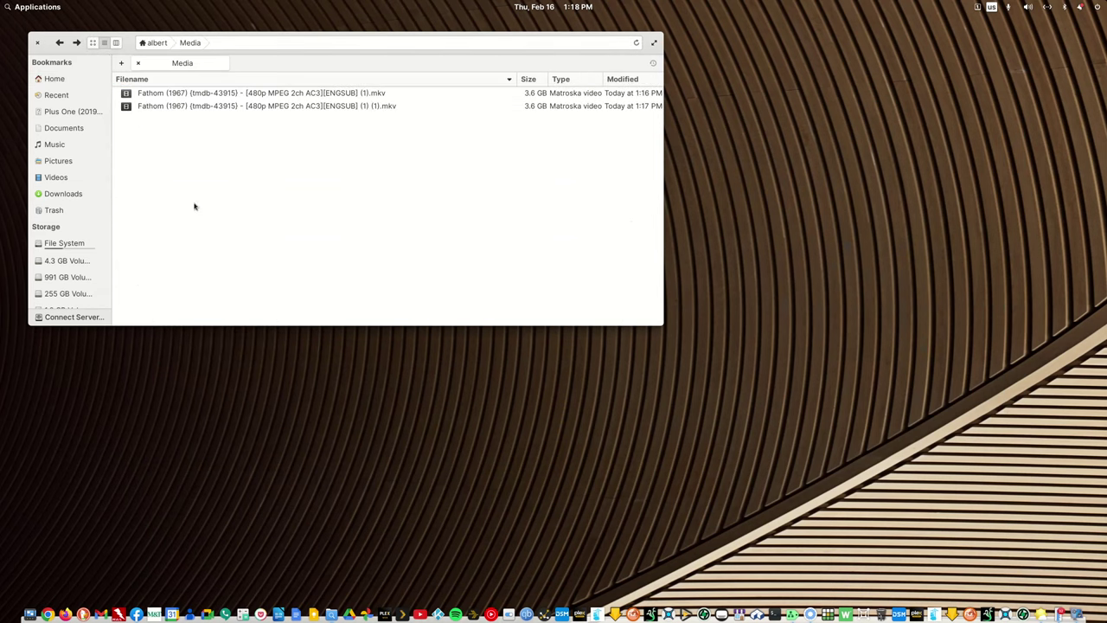
Step: Go back to the home folder and open the Media folder in FileBot
click(60, 42)
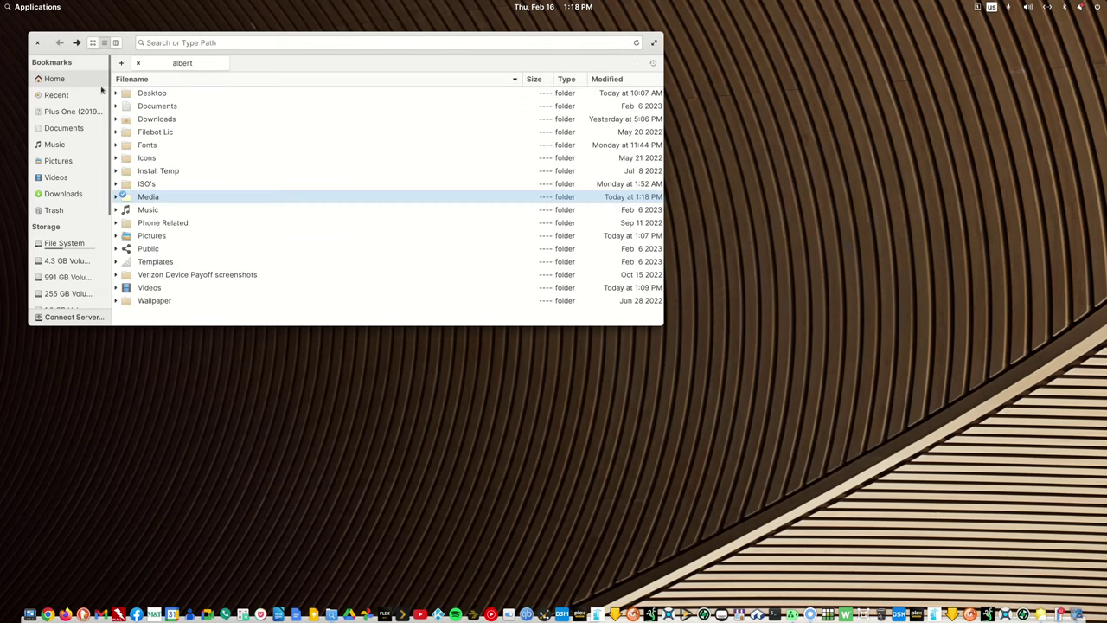
right_click(156, 199)
mouse_move(182, 208)
click(383, 286)
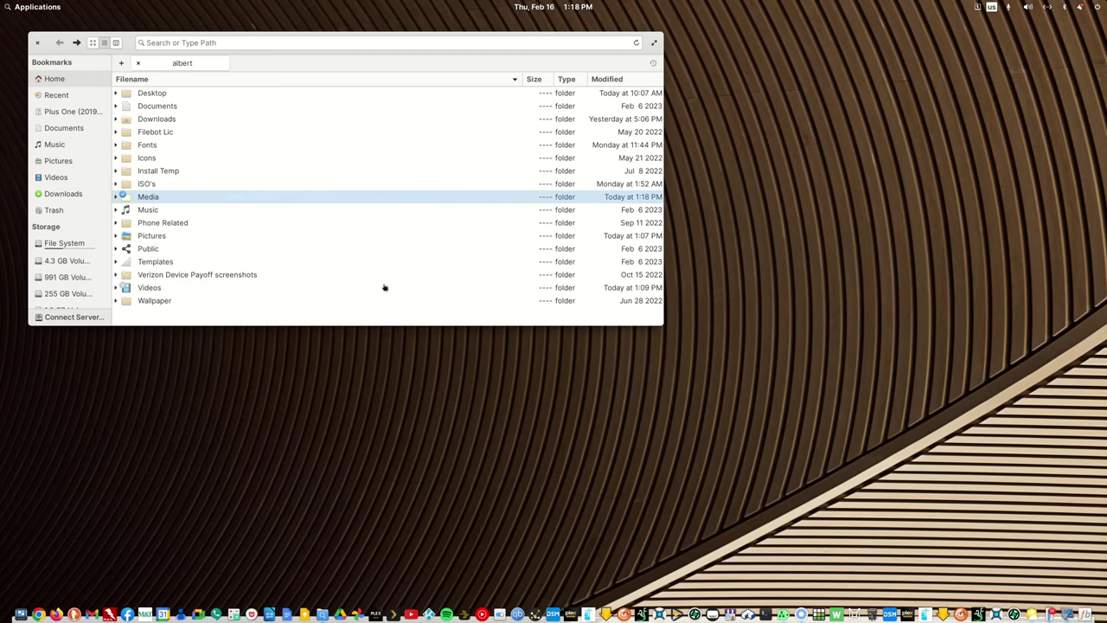
Step: Apply the Movie Rename Non-Compliant Folder preset to the two Fathom files and rename them with the matched names
click(431, 559)
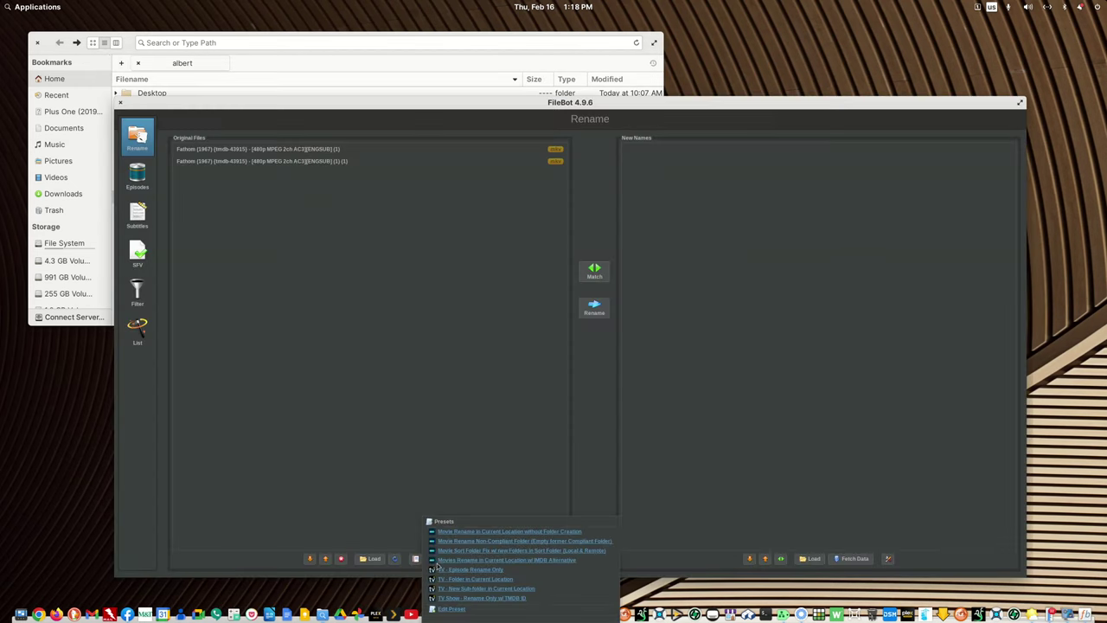
click(450, 543)
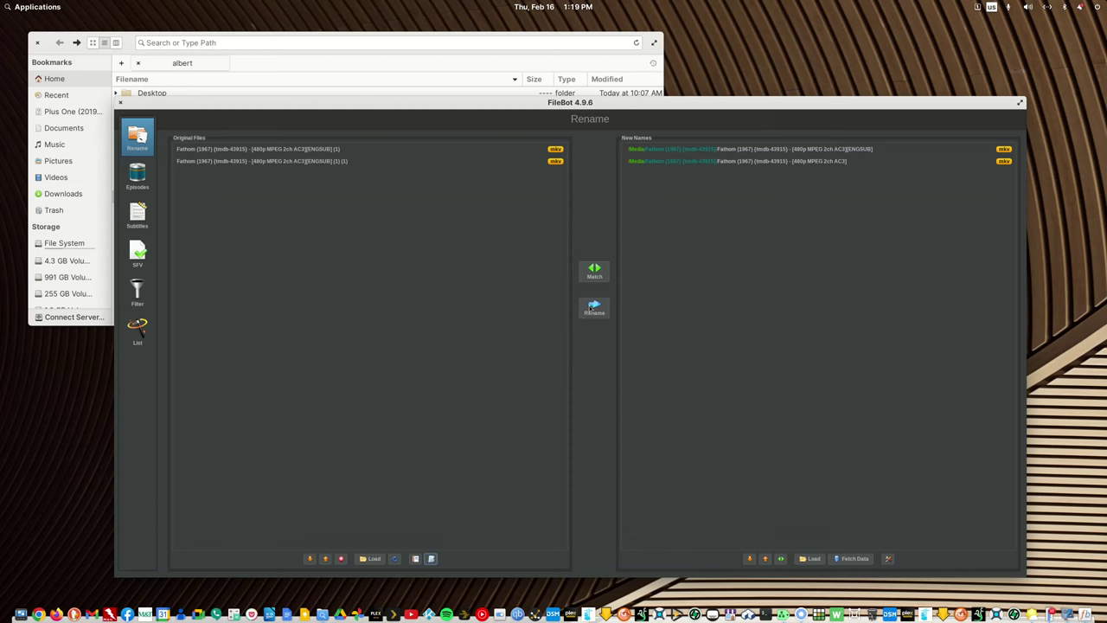
click(594, 307)
Step: Close FileBot and open the Fathom (1967) folder inside Media to check the renamed files
click(120, 103)
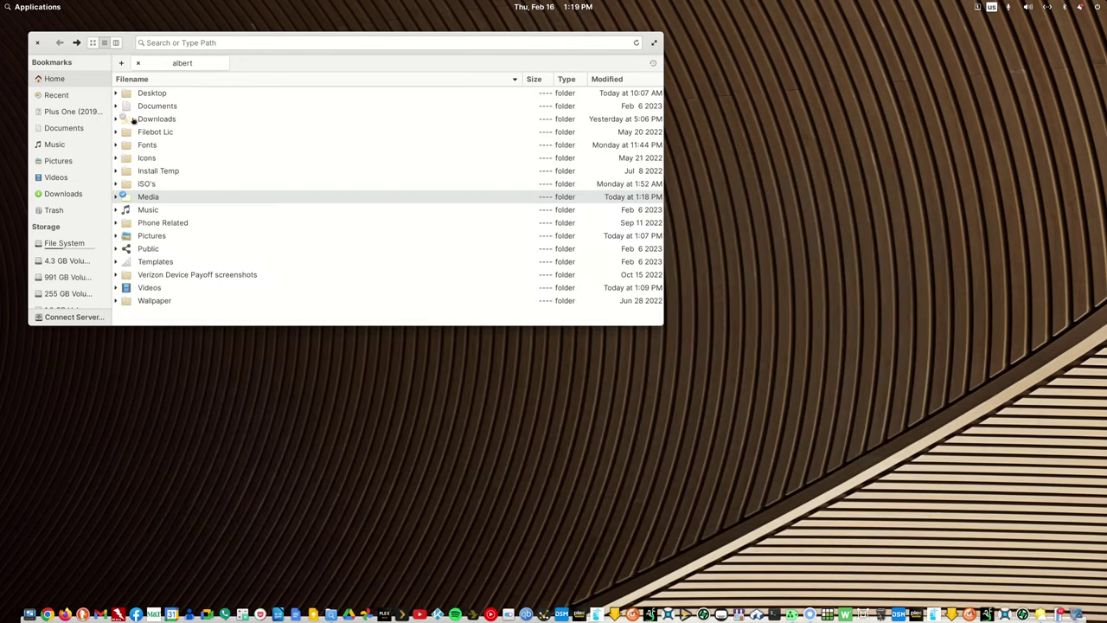
click(155, 198)
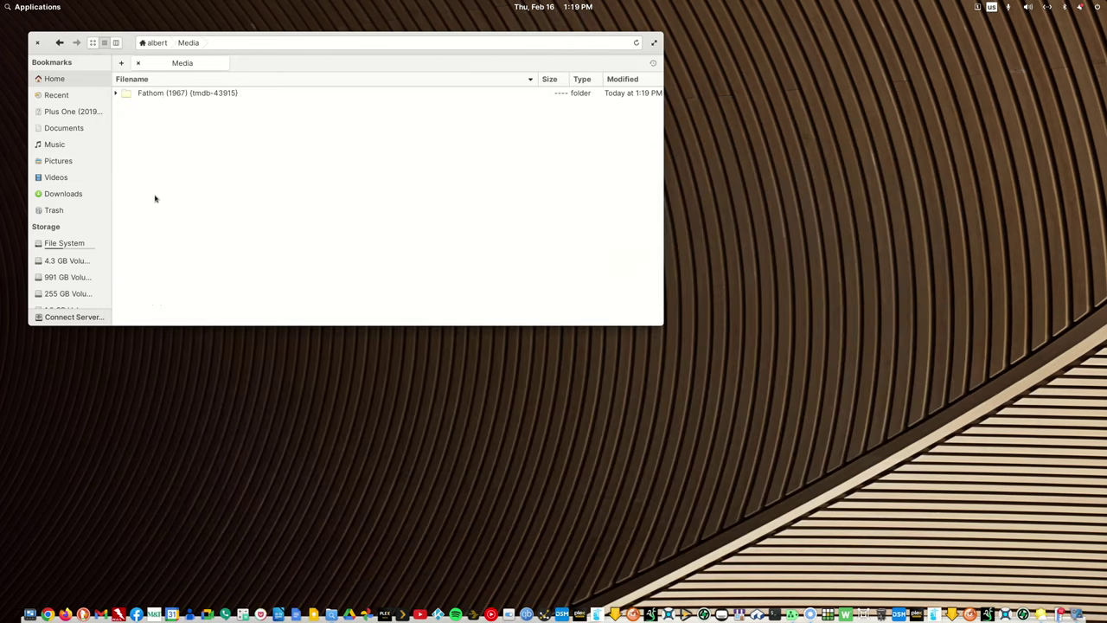
double_click(185, 93)
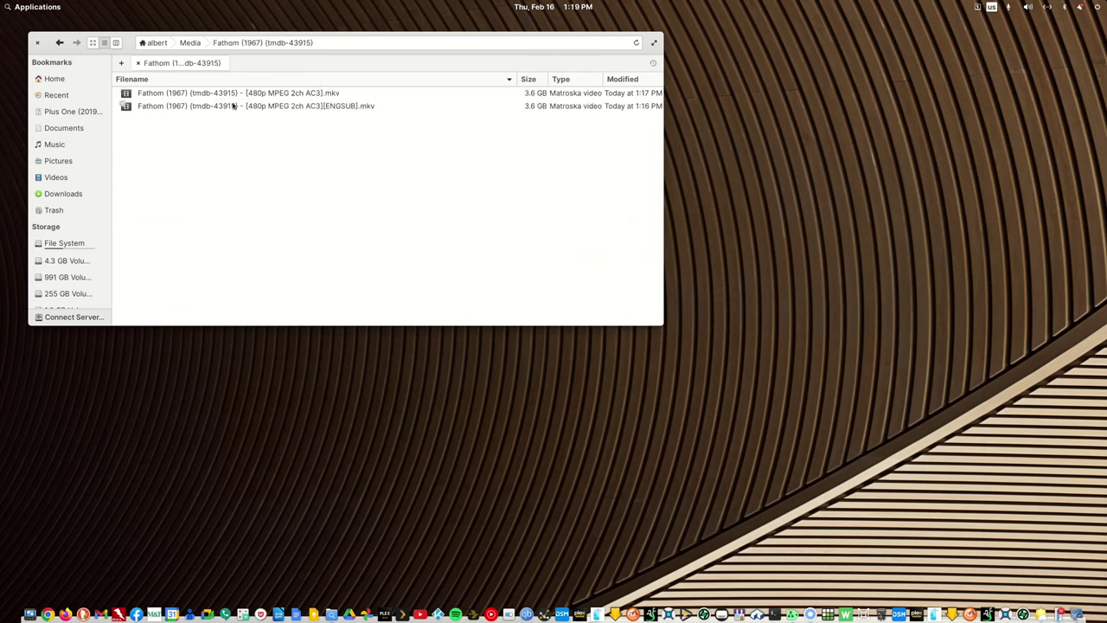